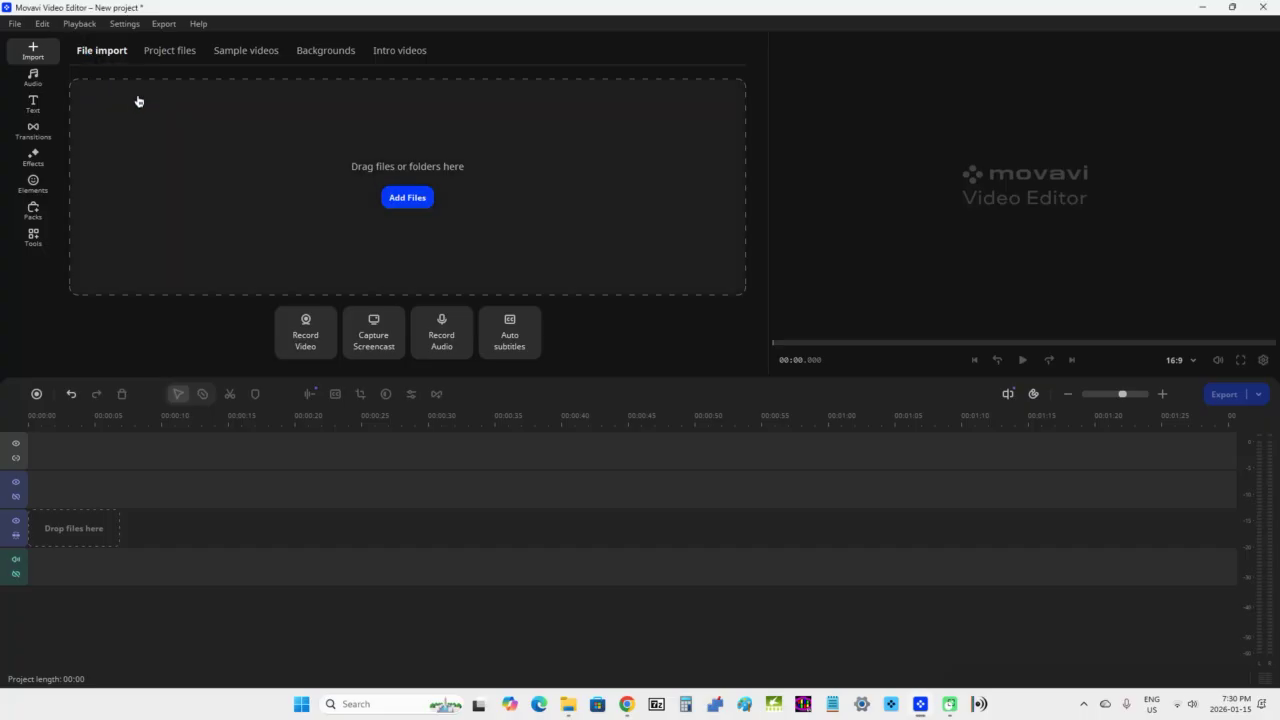
Step: Start adding media files and browse to the Movavi Video Editor 2026 folder inside sample clips
left_click(414, 201)
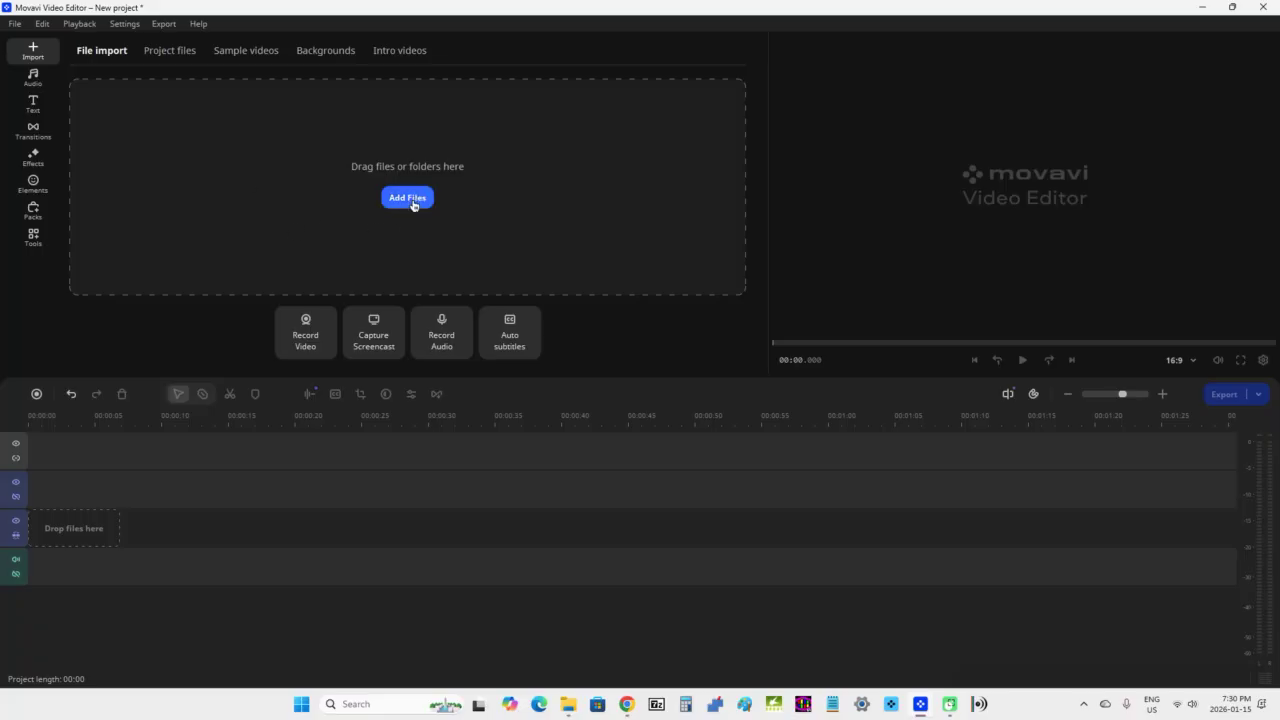
left_click(165, 52)
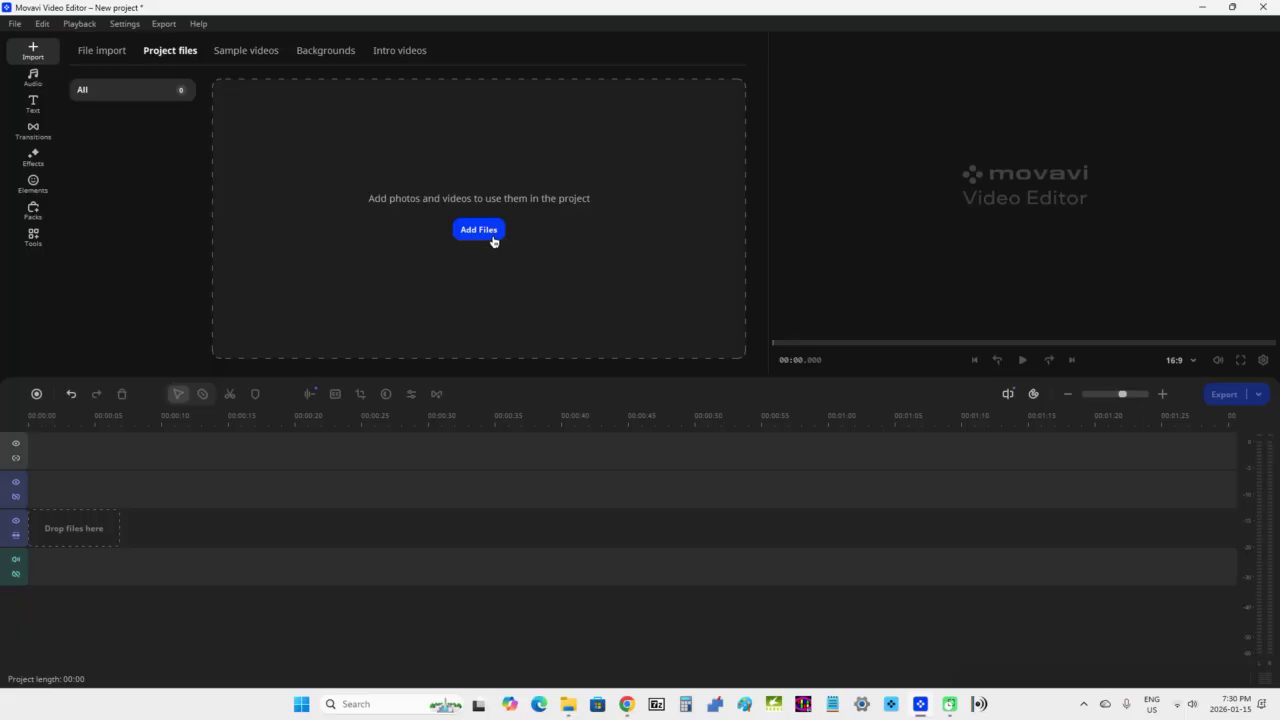
left_click(92, 51)
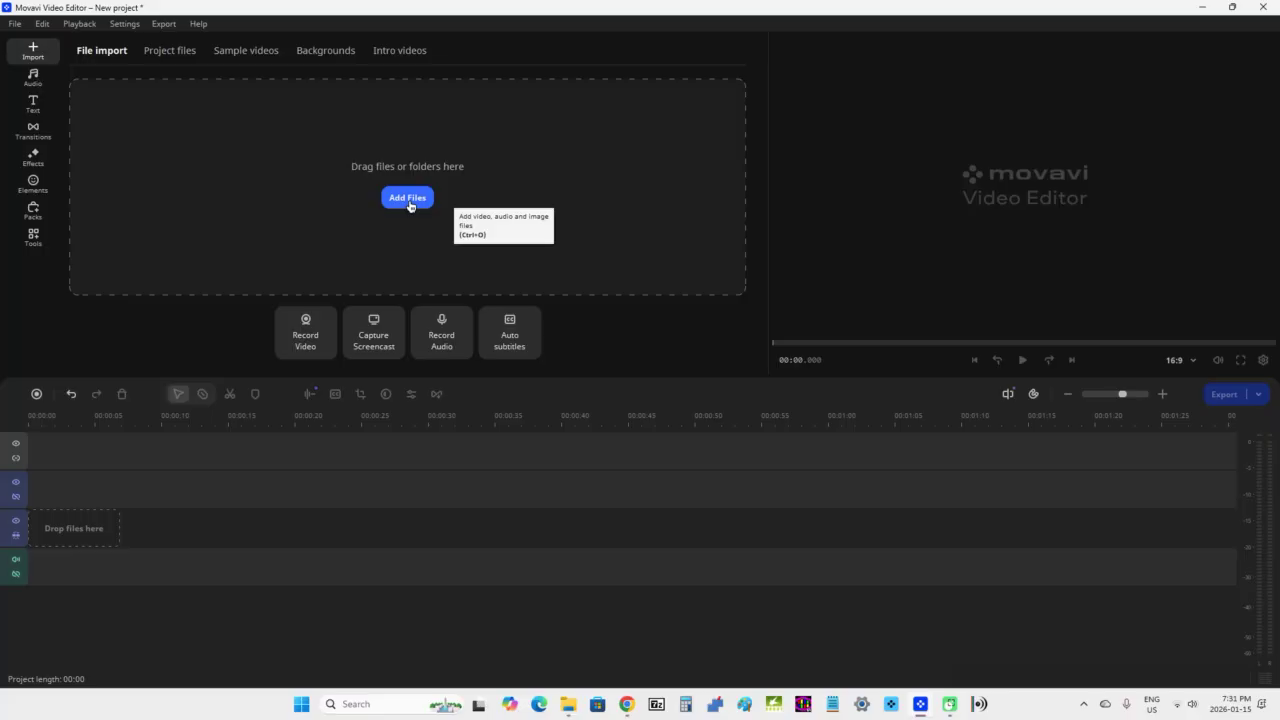
left_click(409, 198)
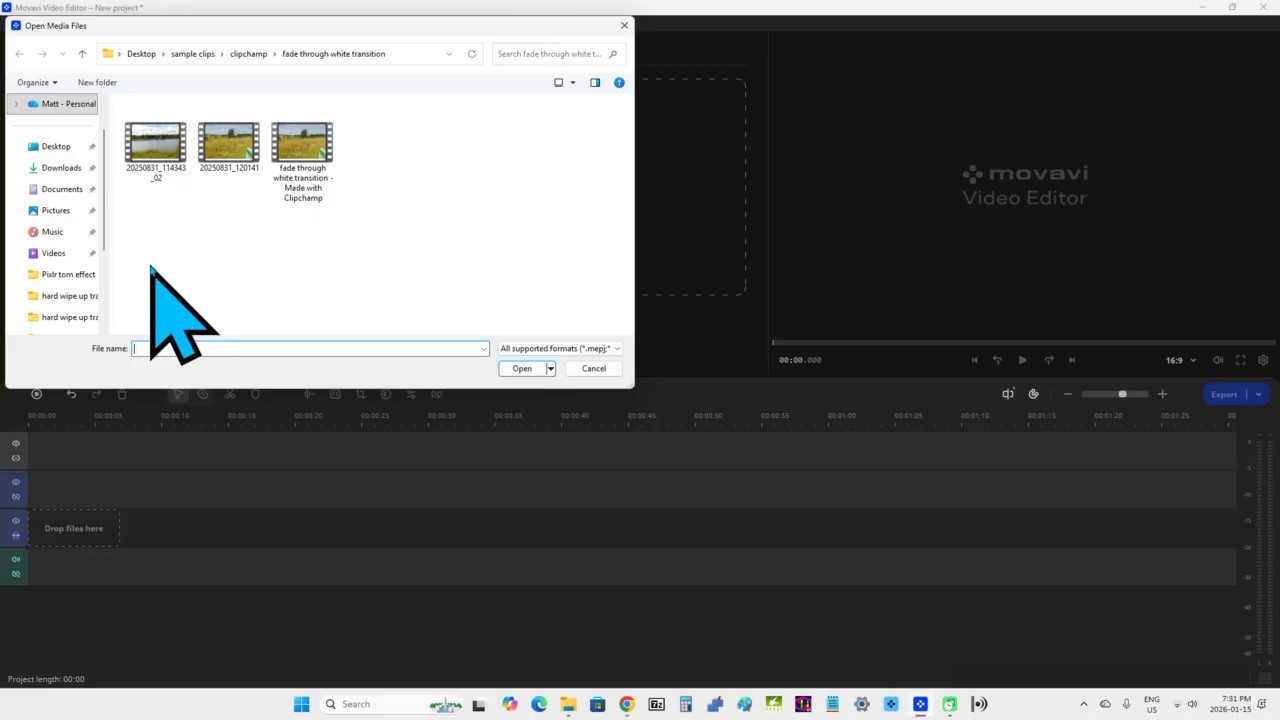
left_click(196, 58)
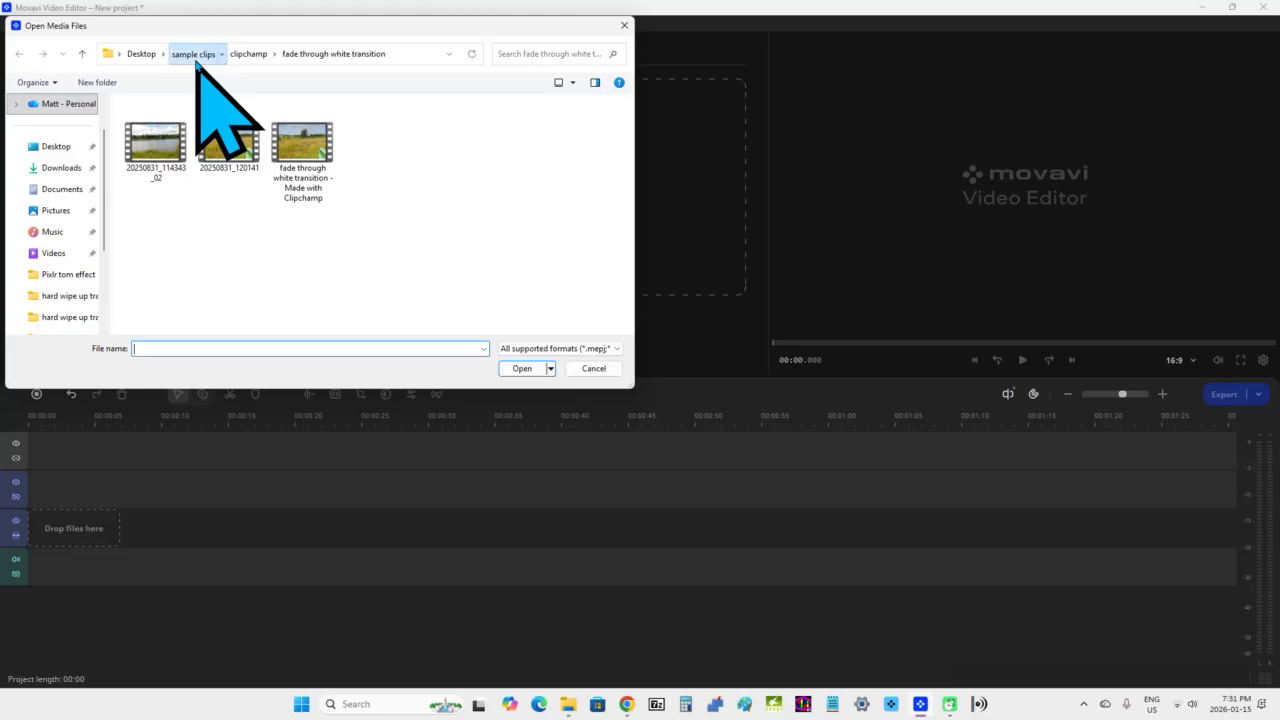
mouse_move(196, 62)
left_mouse_down()
mouse_move(109, 52)
mouse_move(212, 58)
left_mouse_up()
left_click(212, 57)
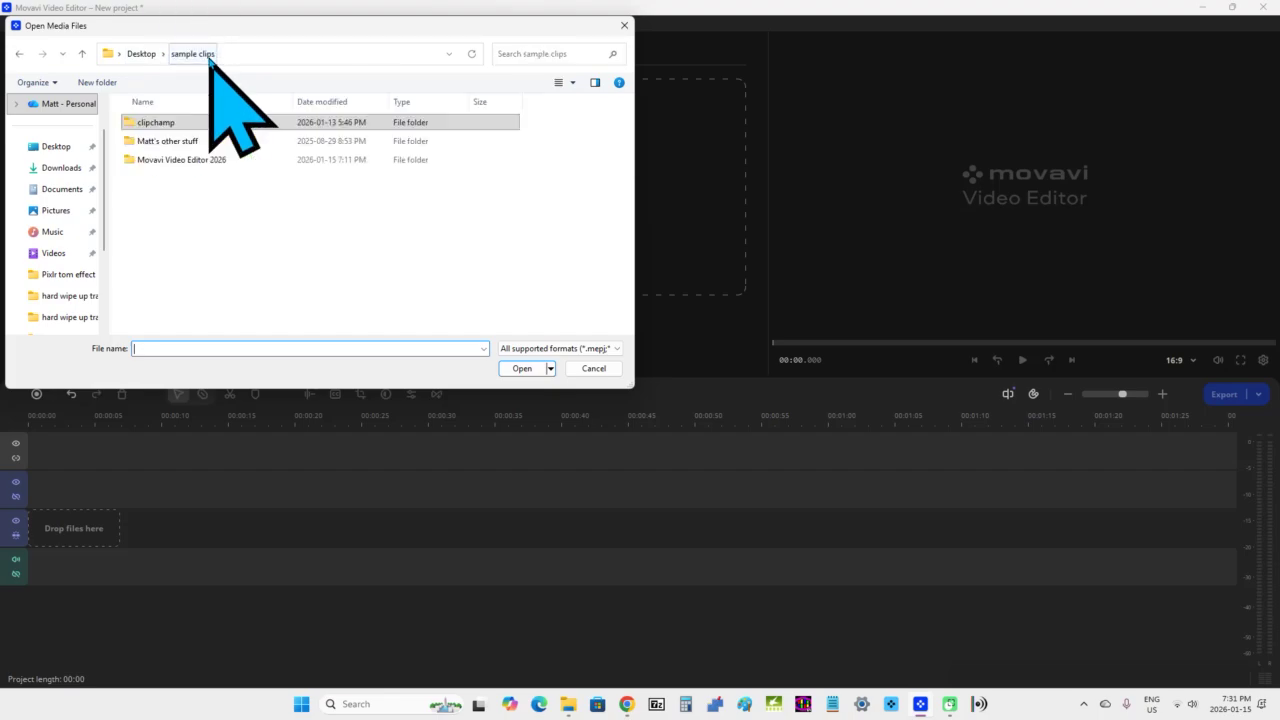
double_click(201, 160)
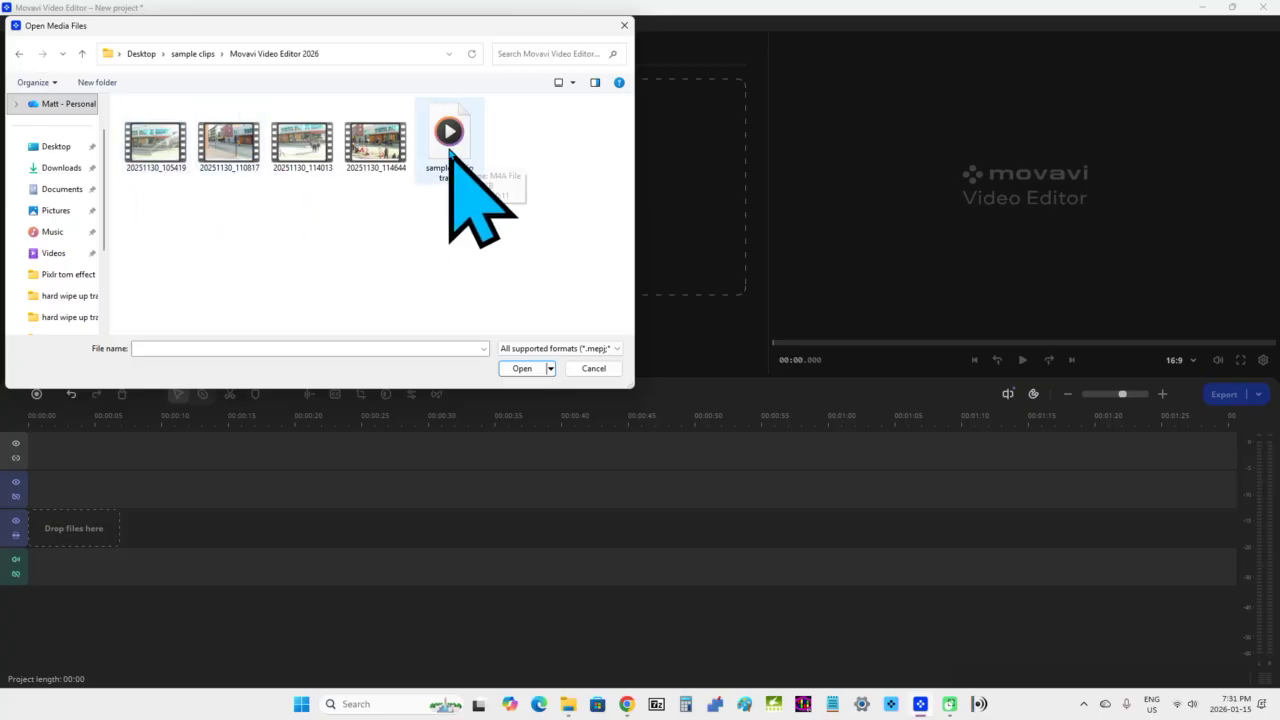
Step: Check the file type and the video and audio details in the properties of clip 20251130_105419
double_click(156, 146)
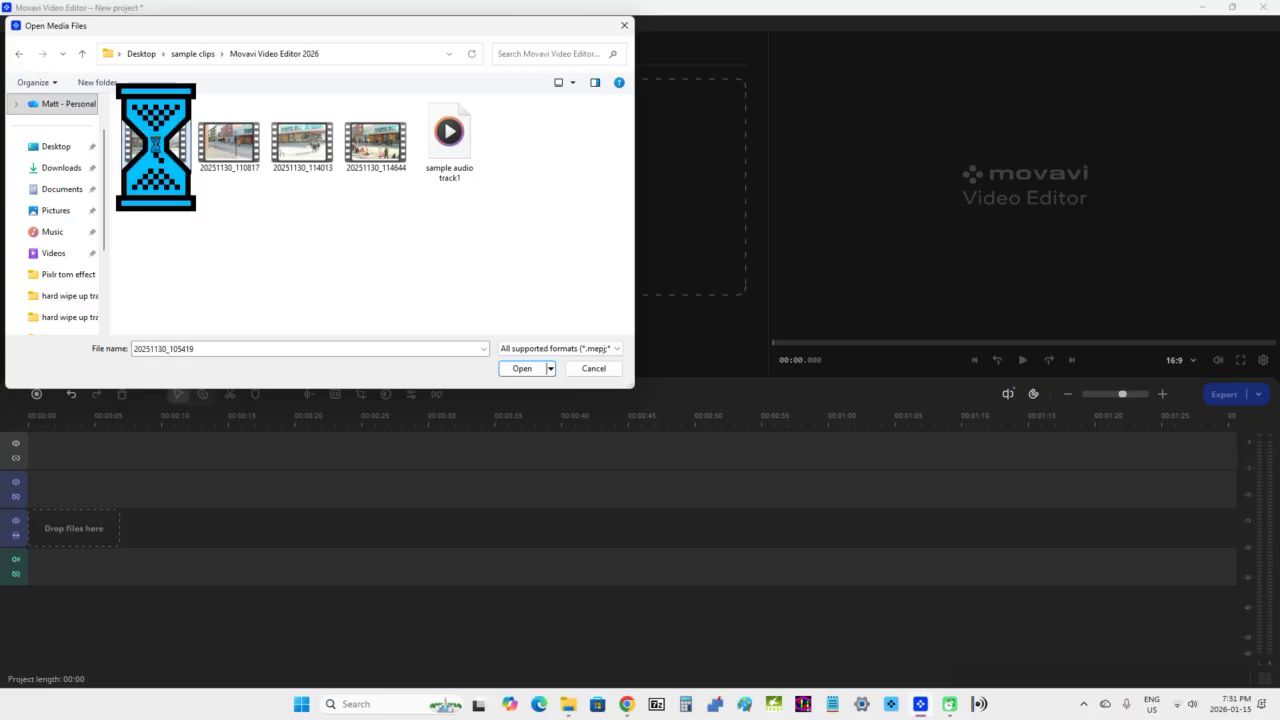
right_click(156, 147)
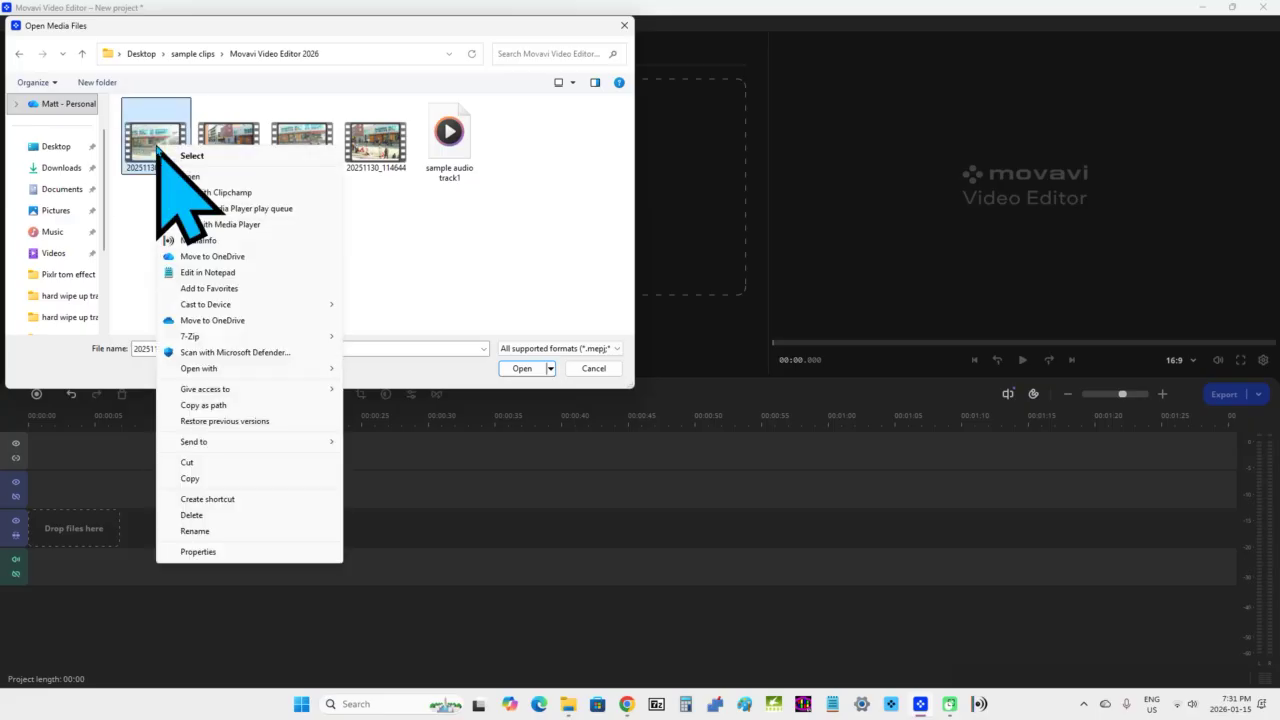
left_click(215, 551)
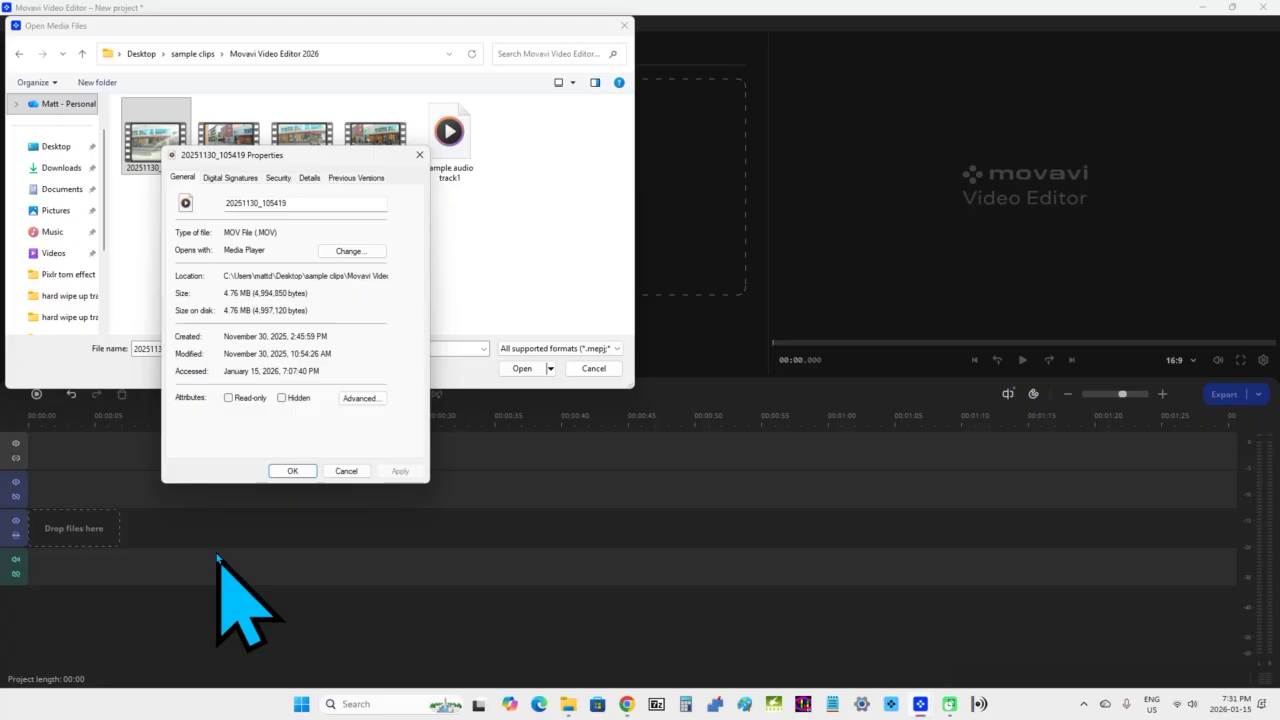
left_click(314, 180)
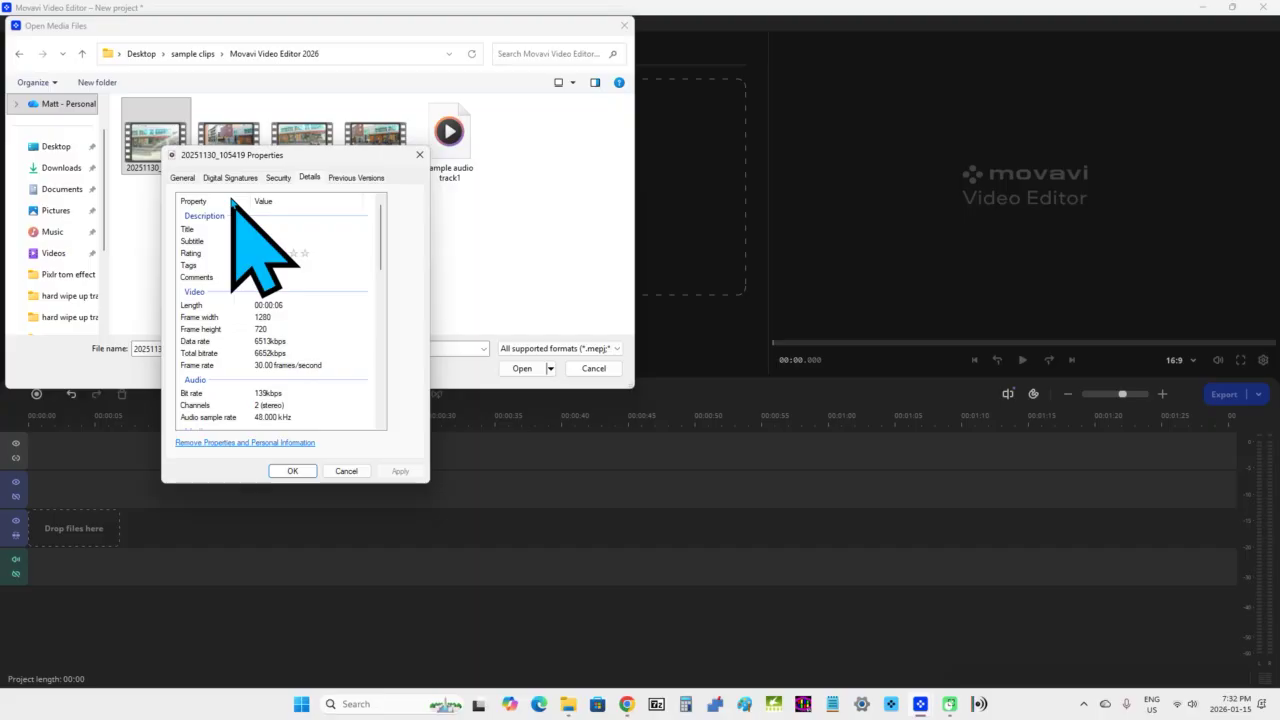
left_click(184, 178)
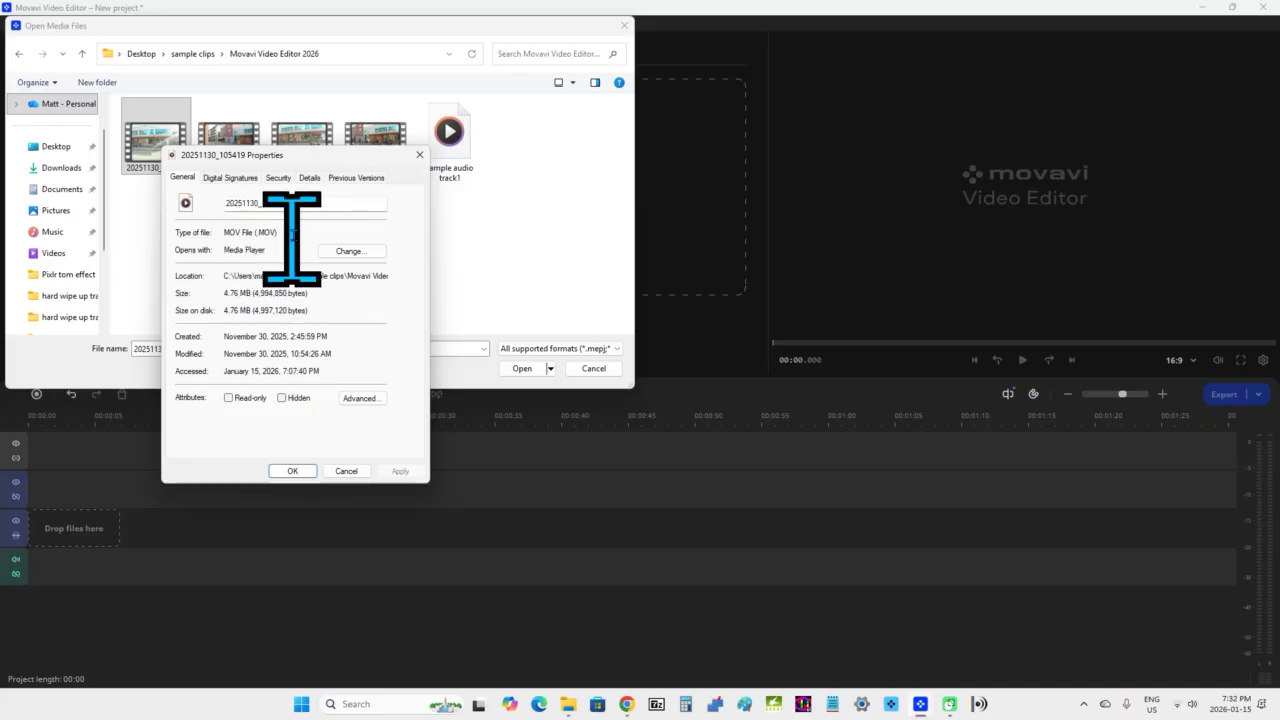
left_click(418, 157)
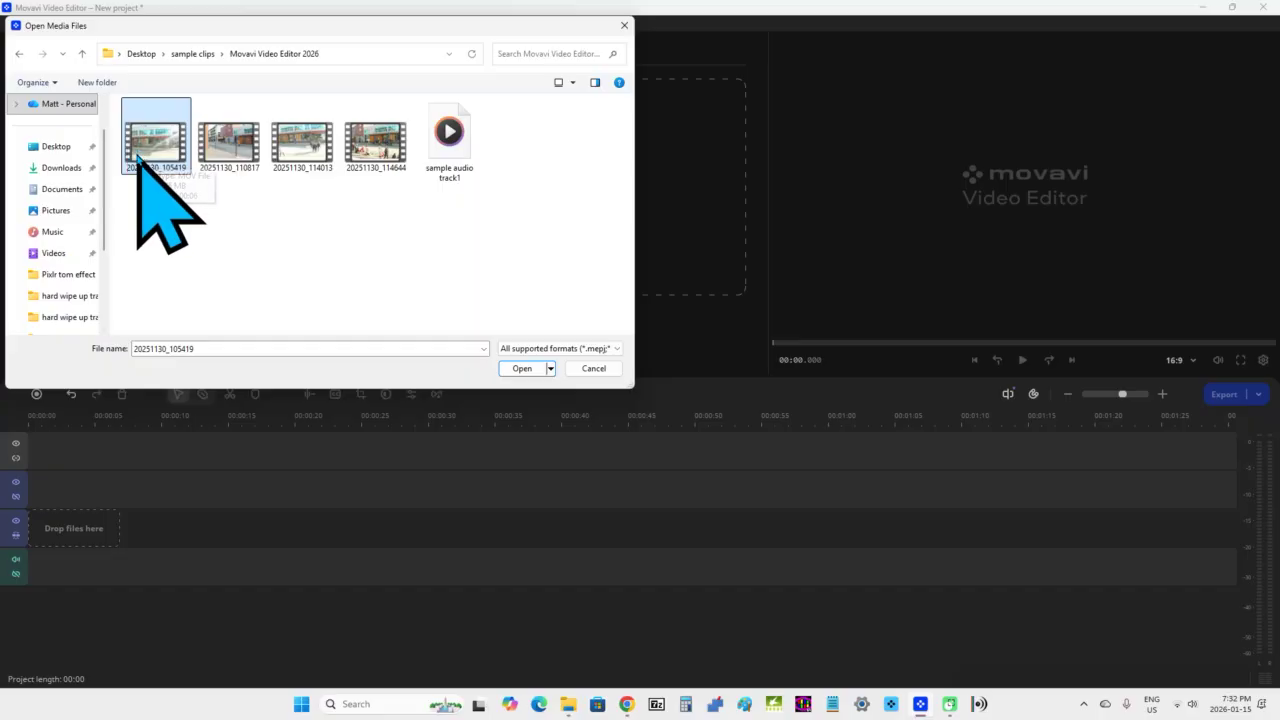
Step: Import the video clips 20251130_105419, 20251130_110817, 20251130_114013 and 20251130_114644 into the project
left_click(211, 156, "ctrl")
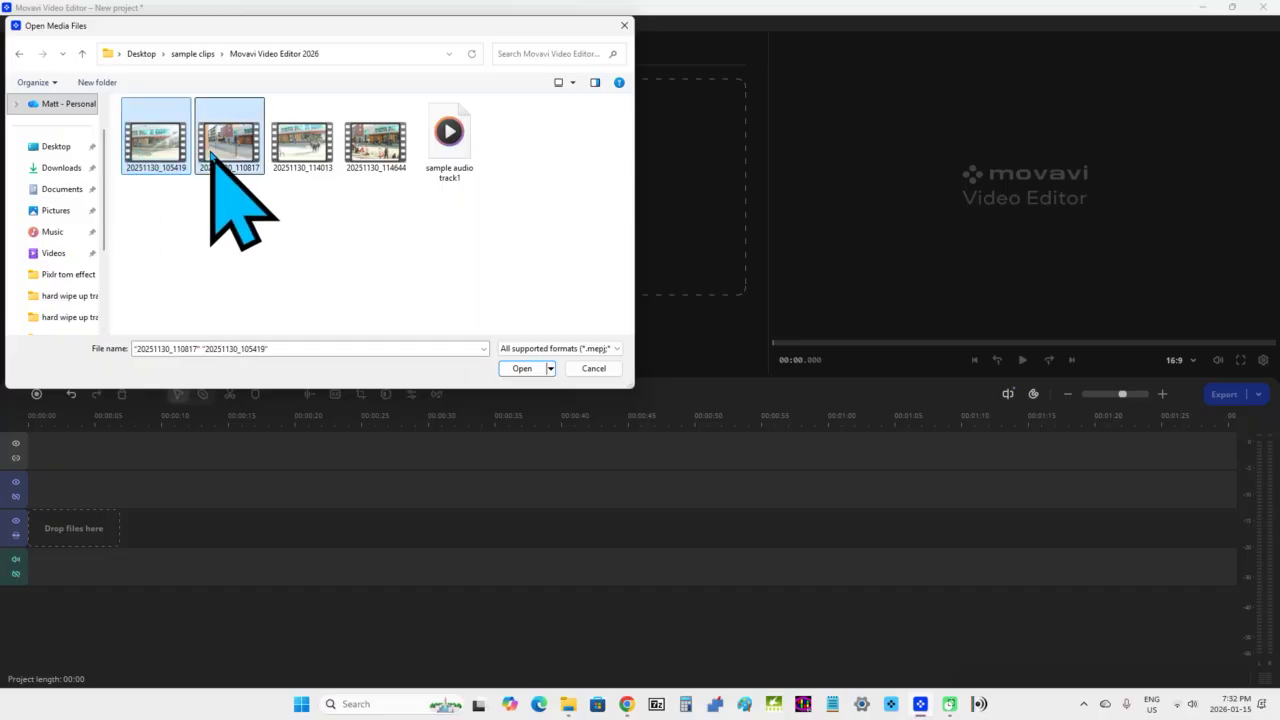
left_click(298, 158, "ctrl")
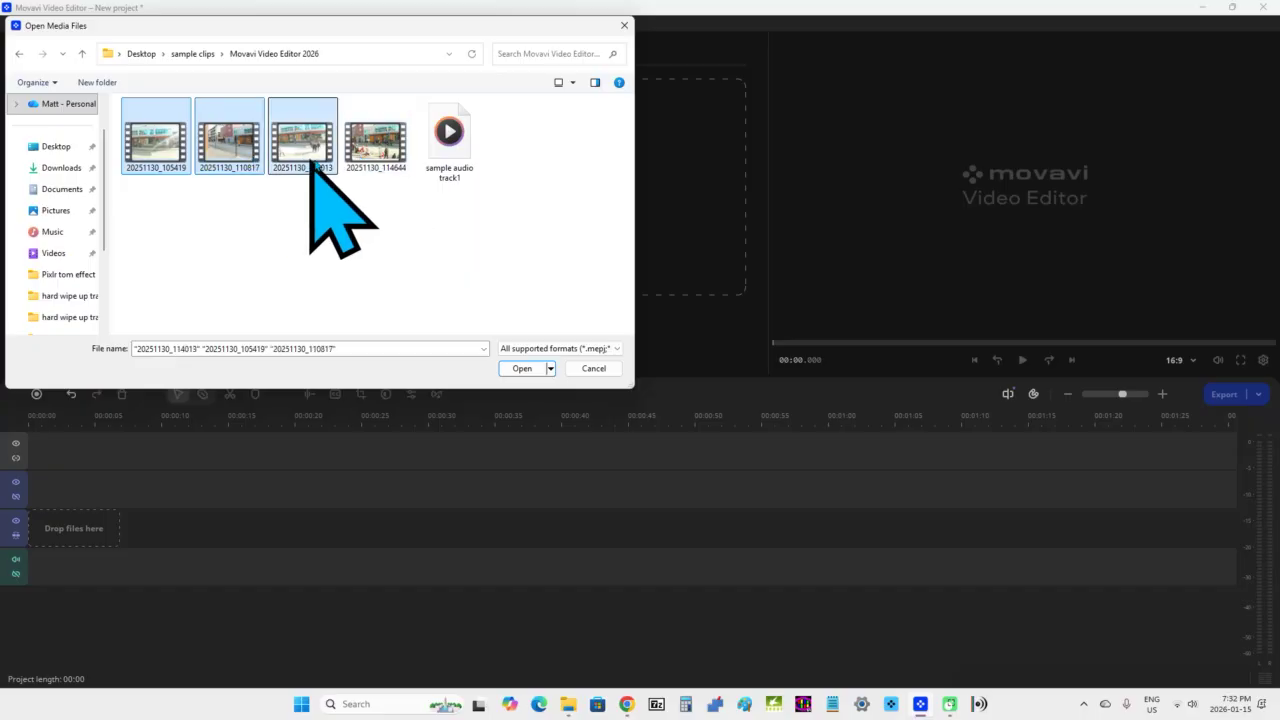
left_click(361, 147, "ctrl")
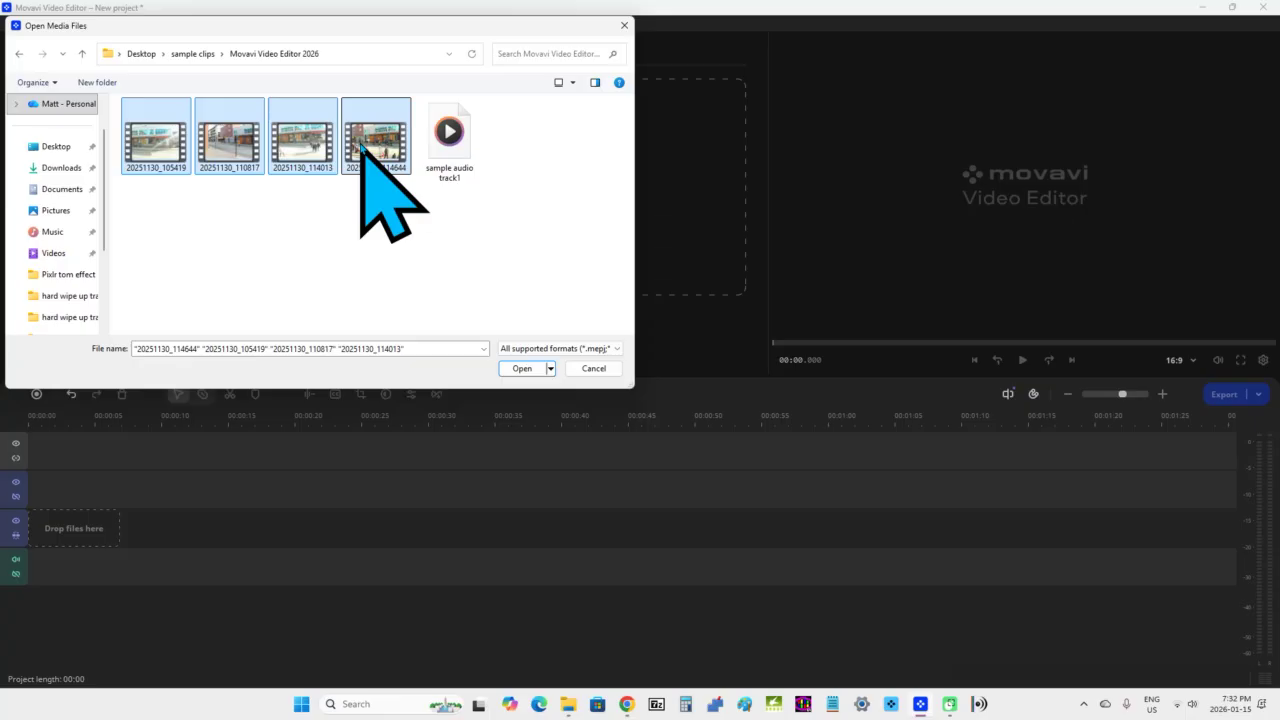
left_click(522, 369)
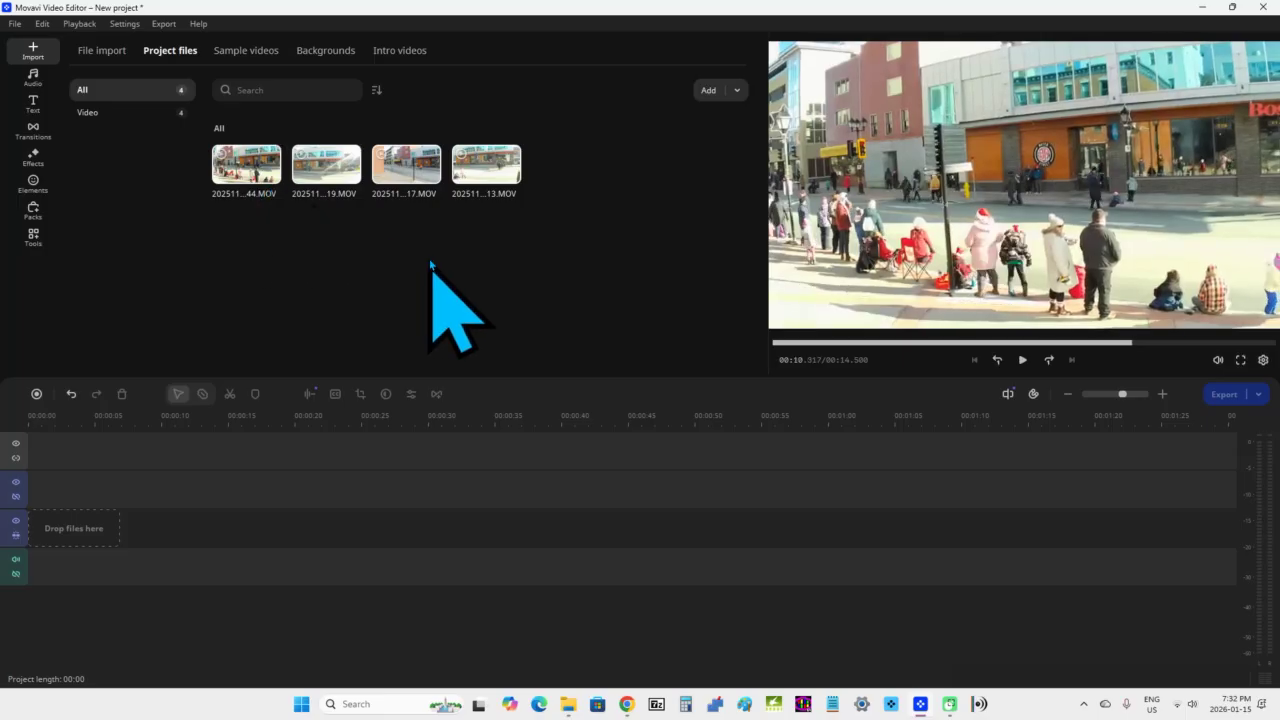
Step: Add all four imported video clips to the empty timeline, then clear their selection in the project files
right_click(252, 166)
mouse_move(280, 177)
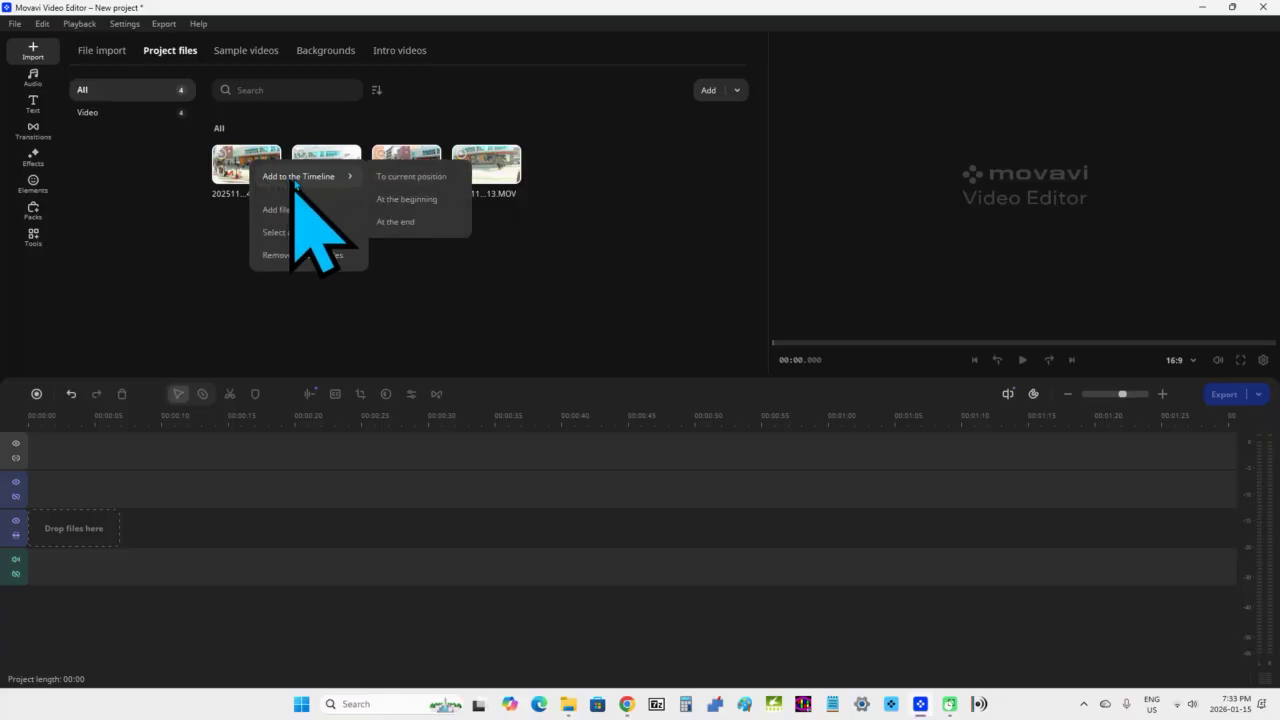
left_click(430, 214)
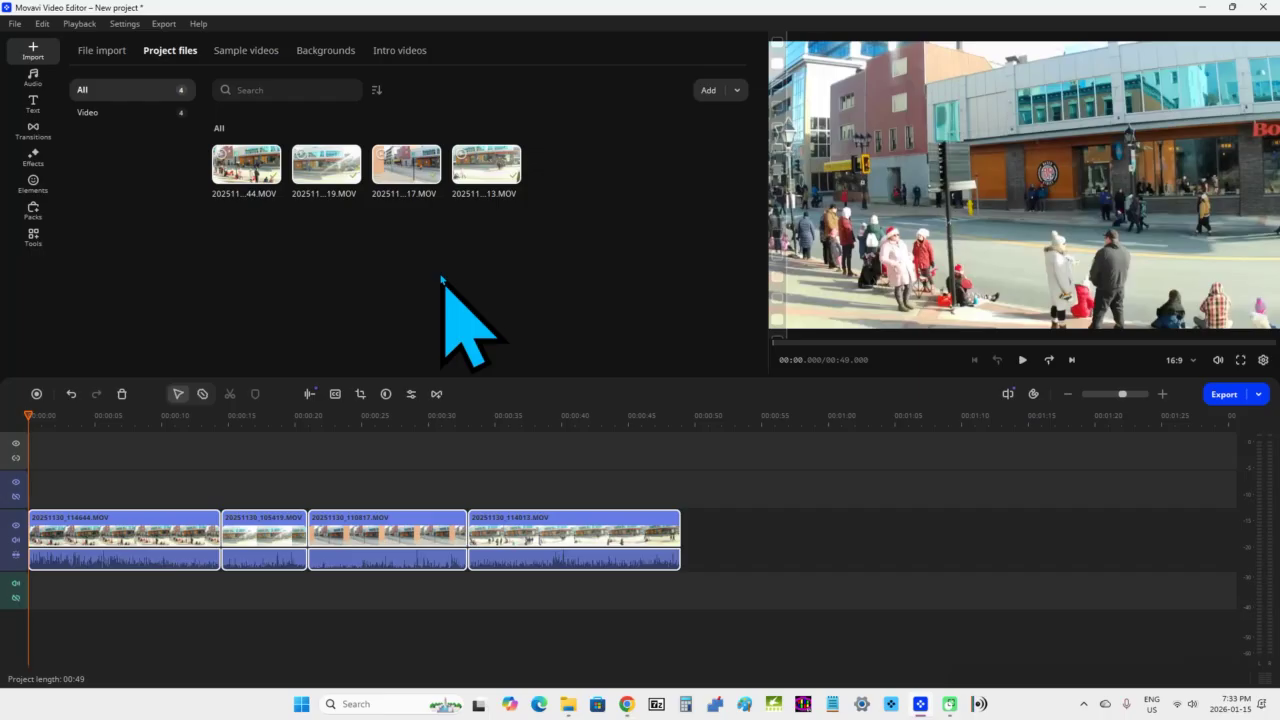
left_click(486, 165)
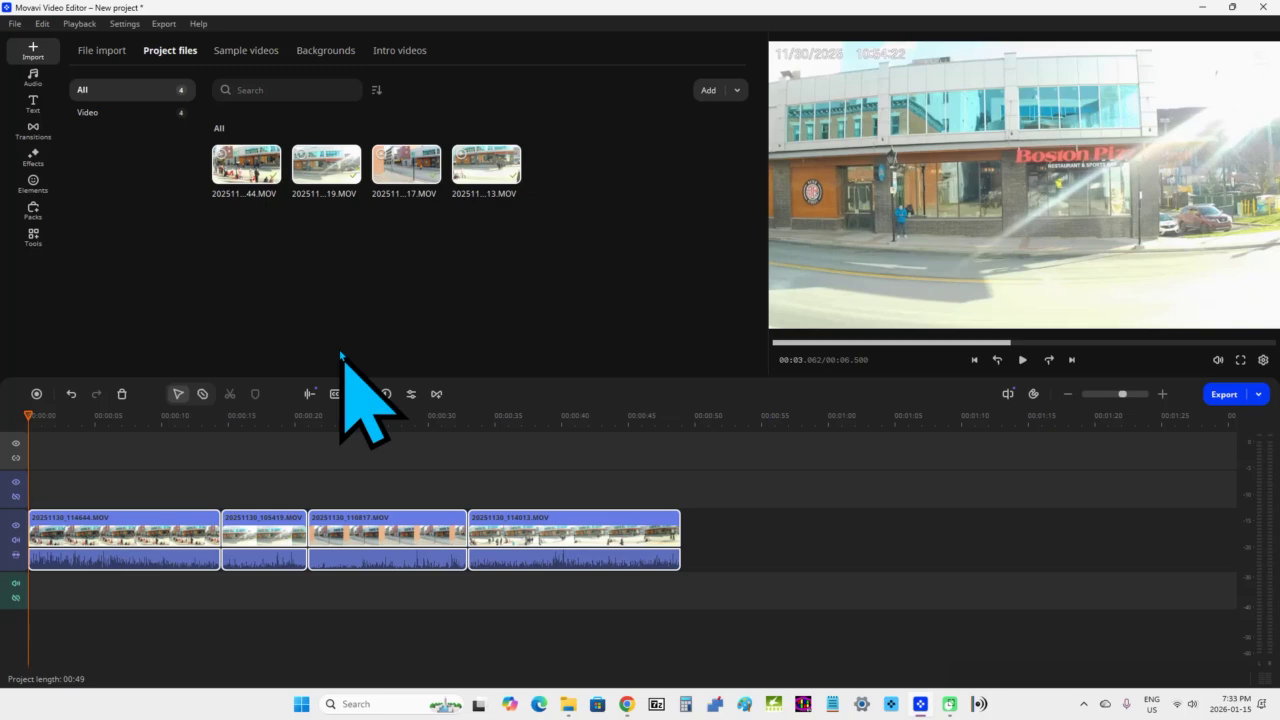
left_click(432, 338)
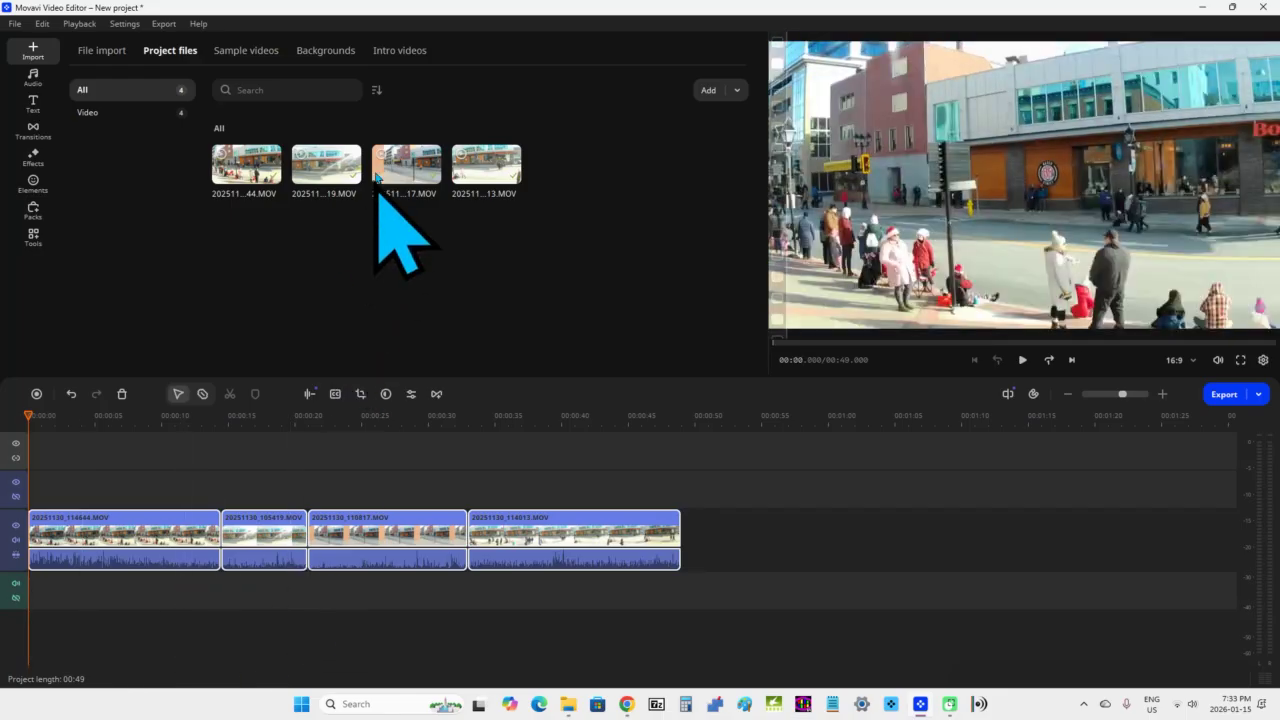
Step: Delete clip 20251130_110817 from the timeline
right_click(258, 540)
left_click(258, 540)
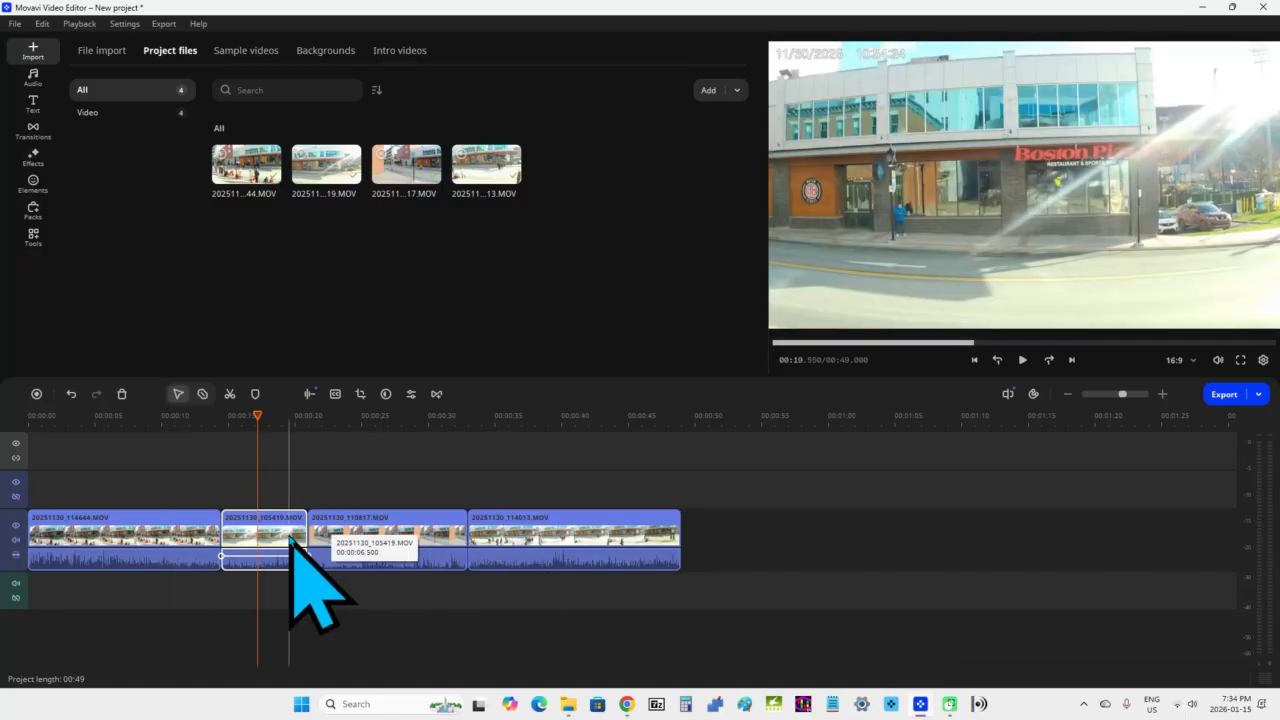
right_click(290, 538)
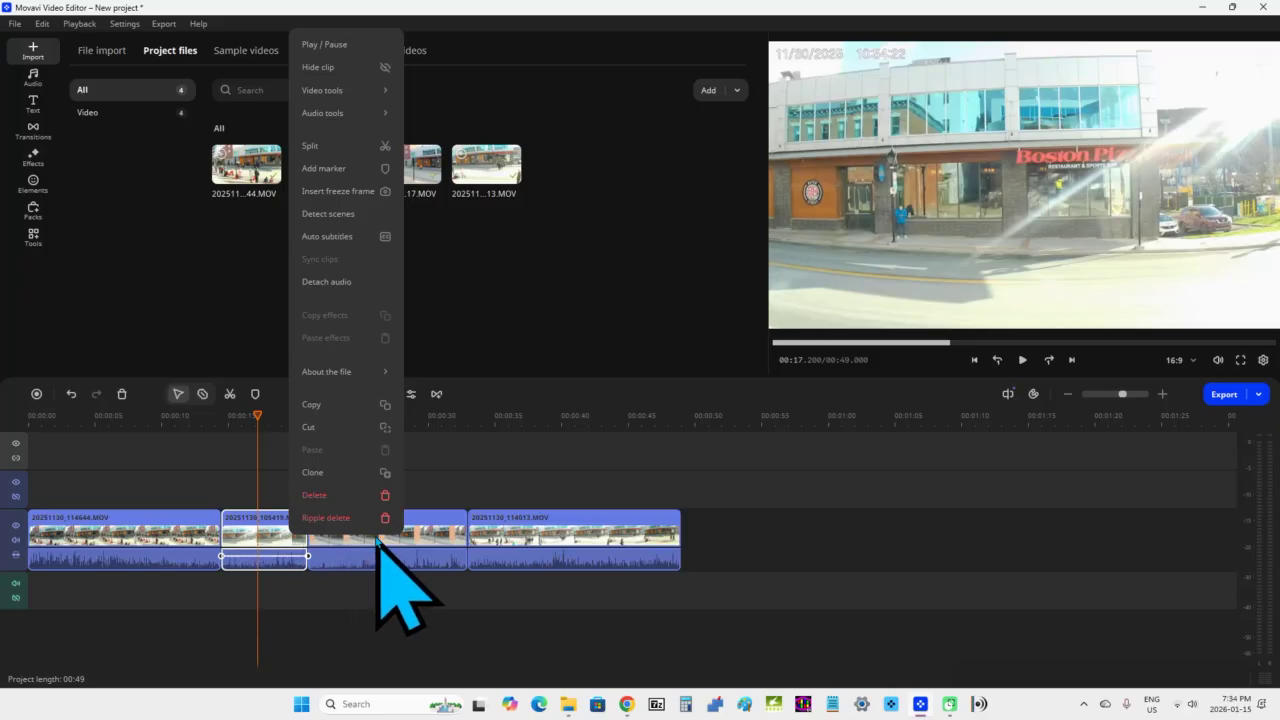
left_click(376, 540)
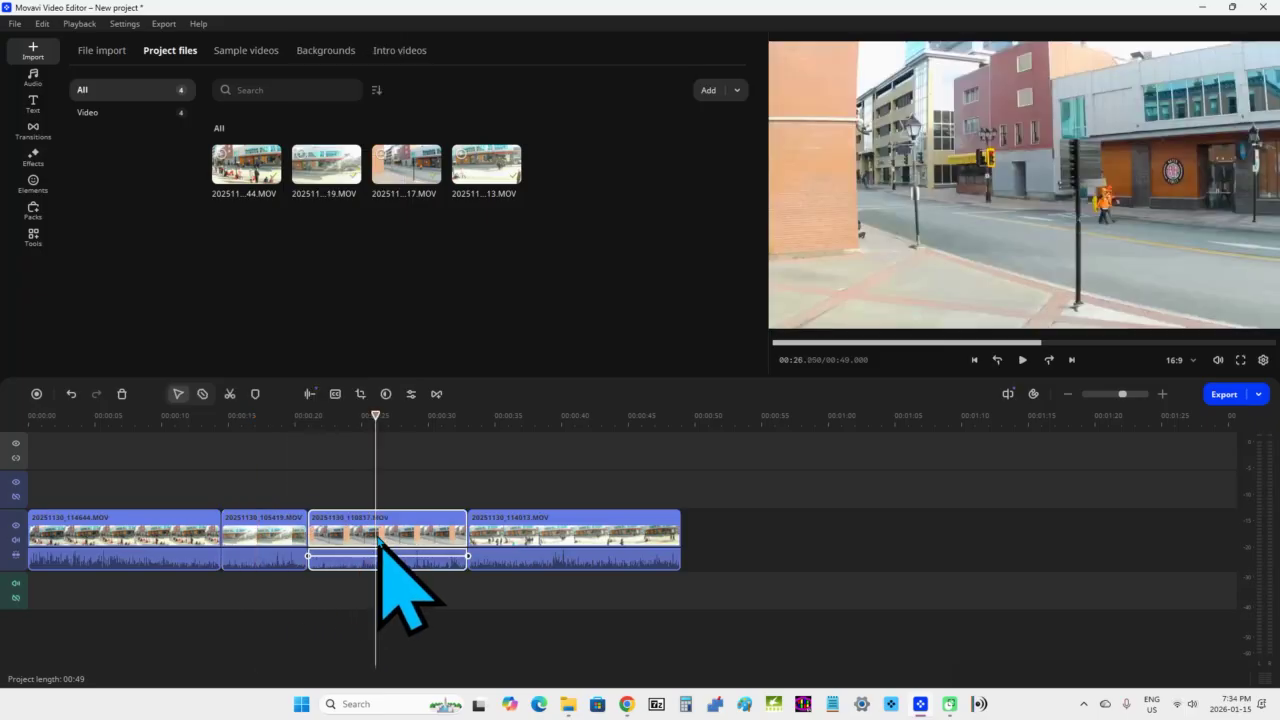
right_click(392, 530)
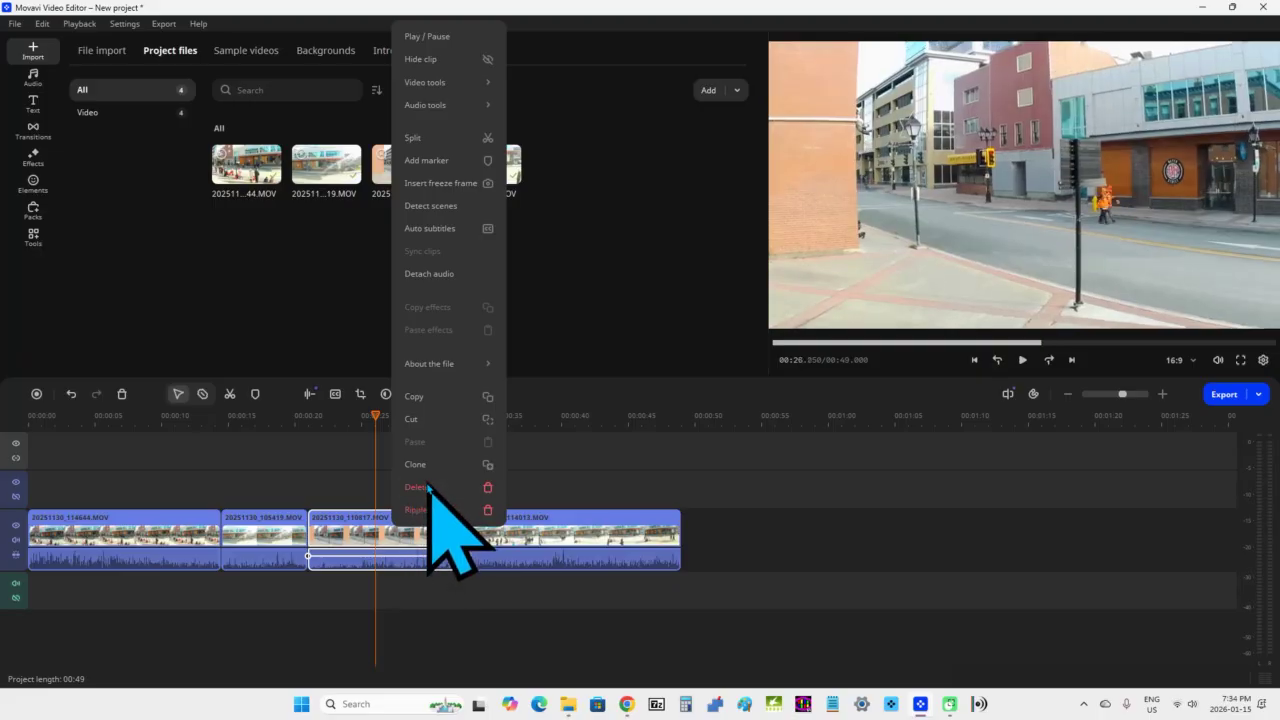
left_click(420, 487)
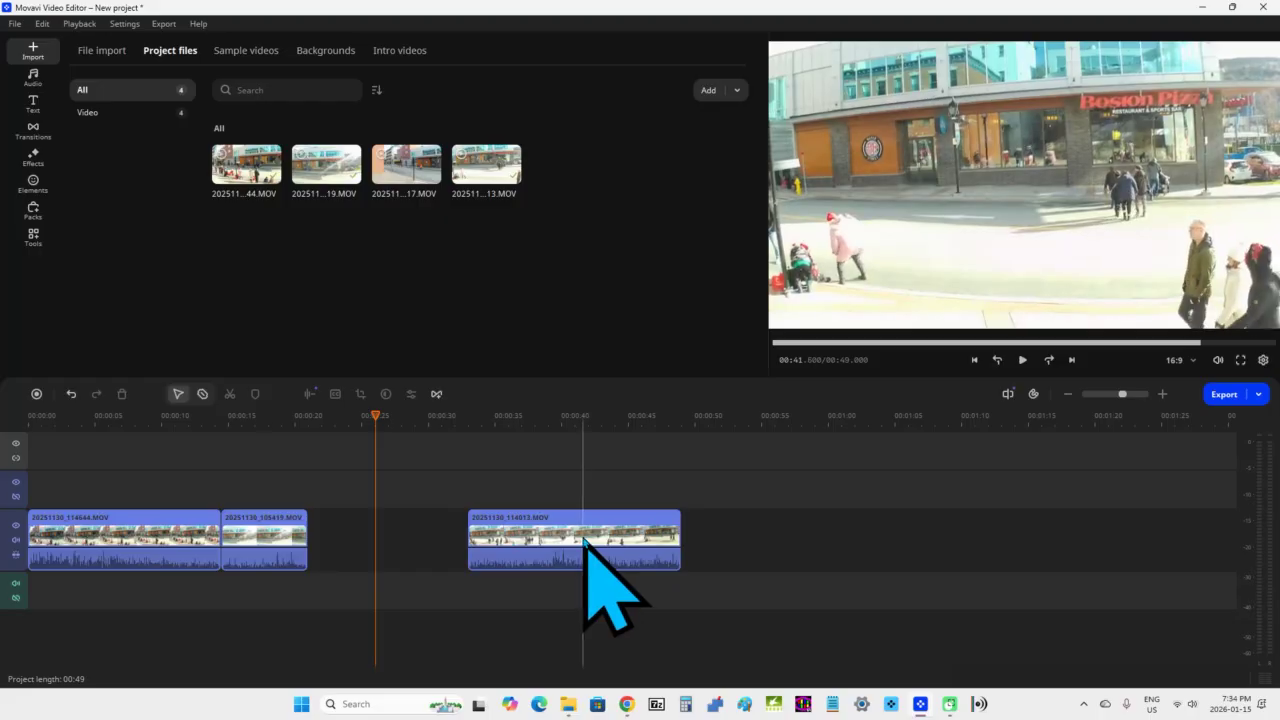
Step: Delete clips 20251130_114013 and 20251130_105419 from the timeline, leaving only the first clip
right_click(587, 537)
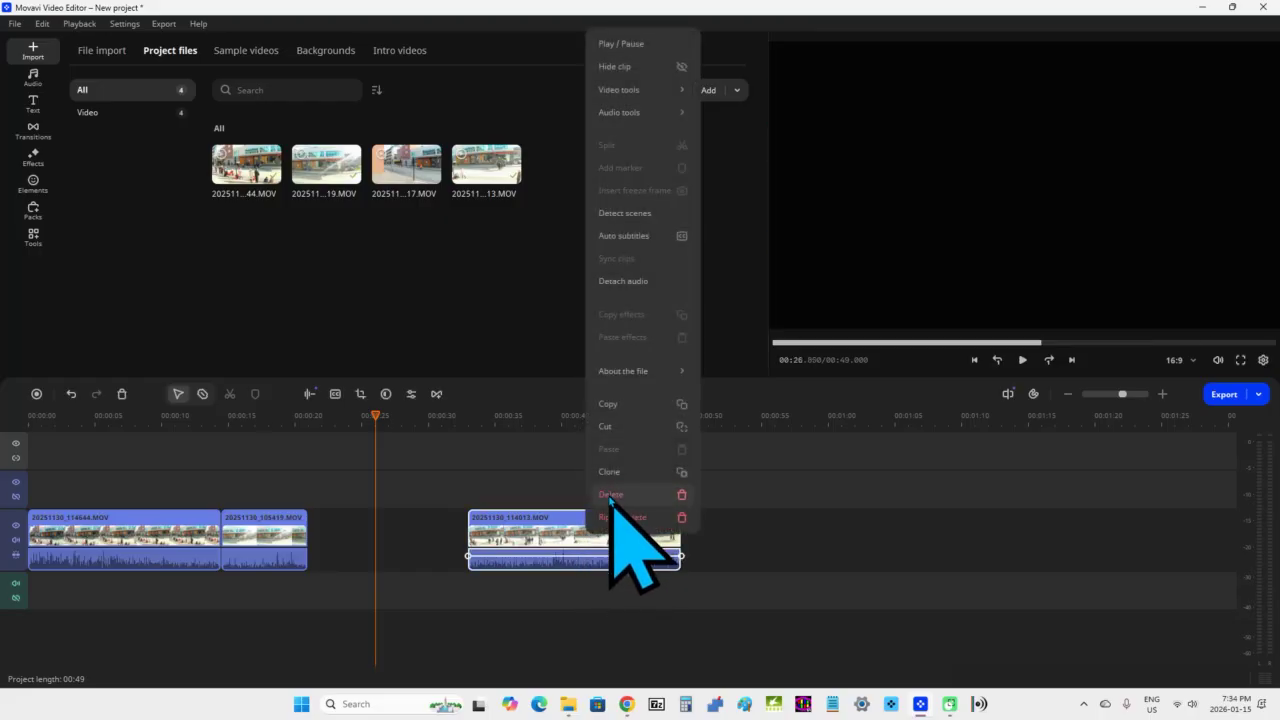
left_click(610, 495)
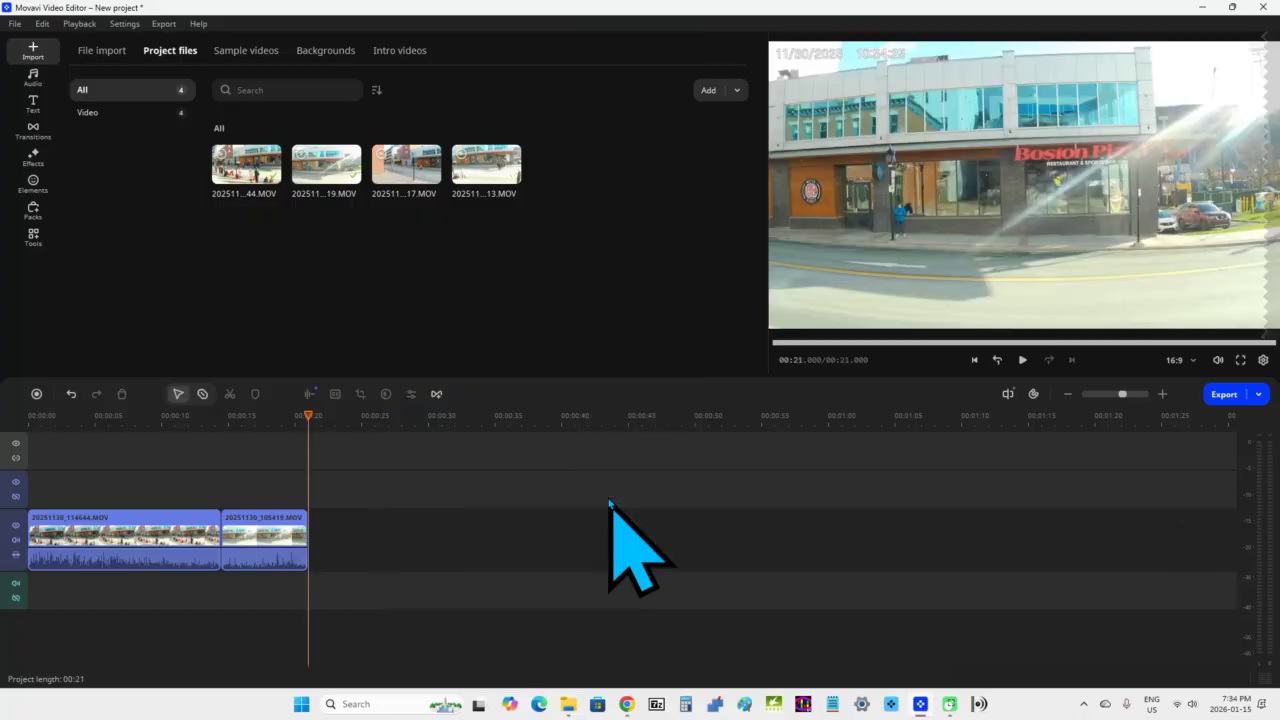
left_click(245, 540)
right_click(247, 537)
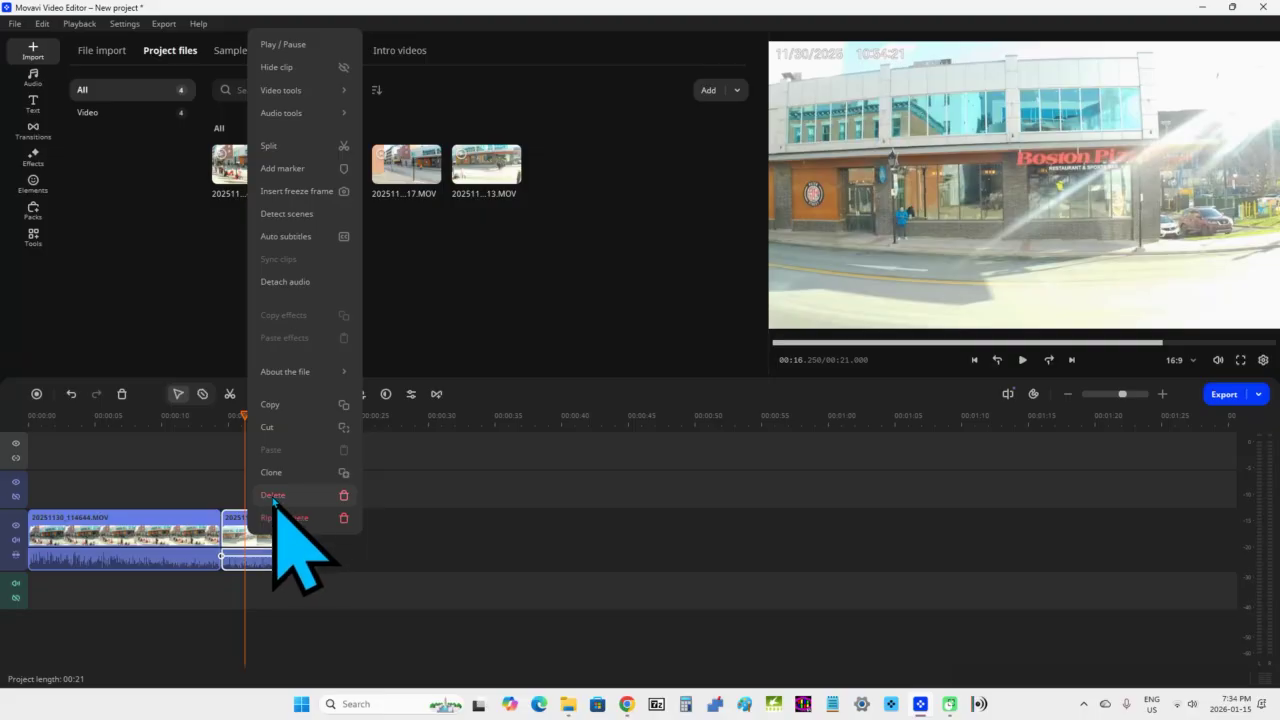
left_click(272, 496)
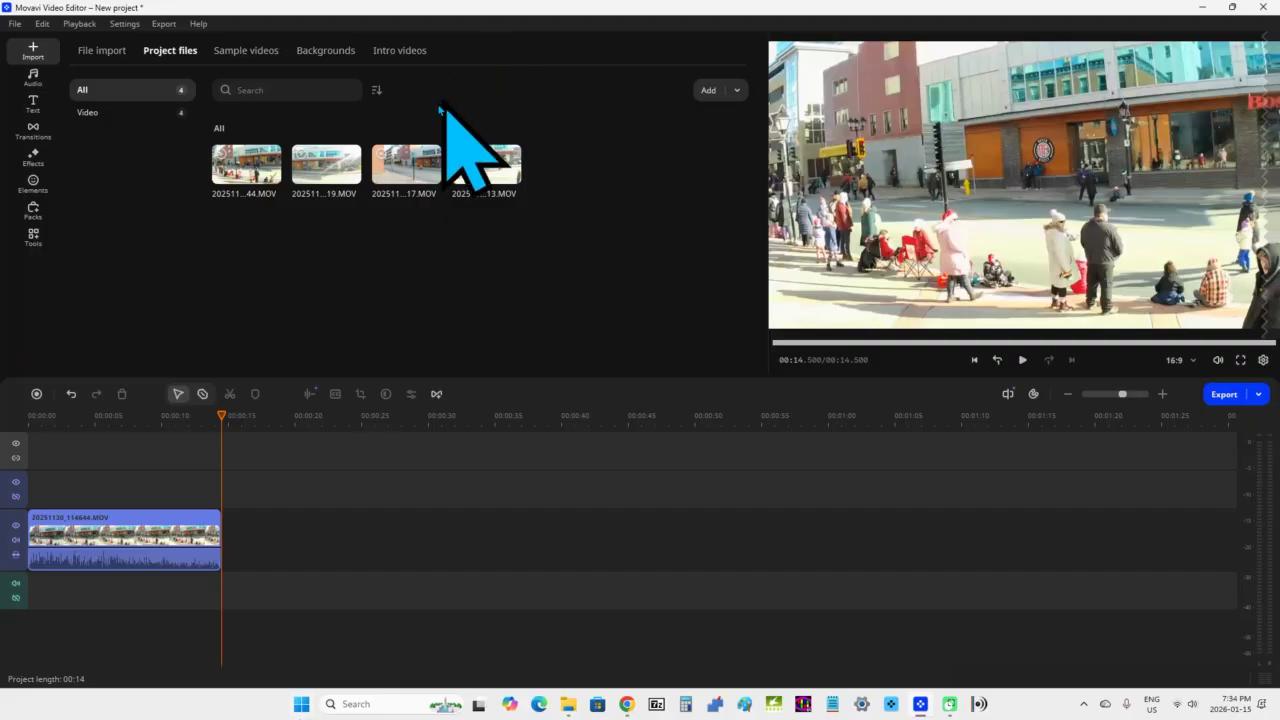
Step: Add clip 20251130_114013 at the beginning of the timeline and clip 20251130_105419 at the end
right_click(516, 176)
mouse_move(531, 185)
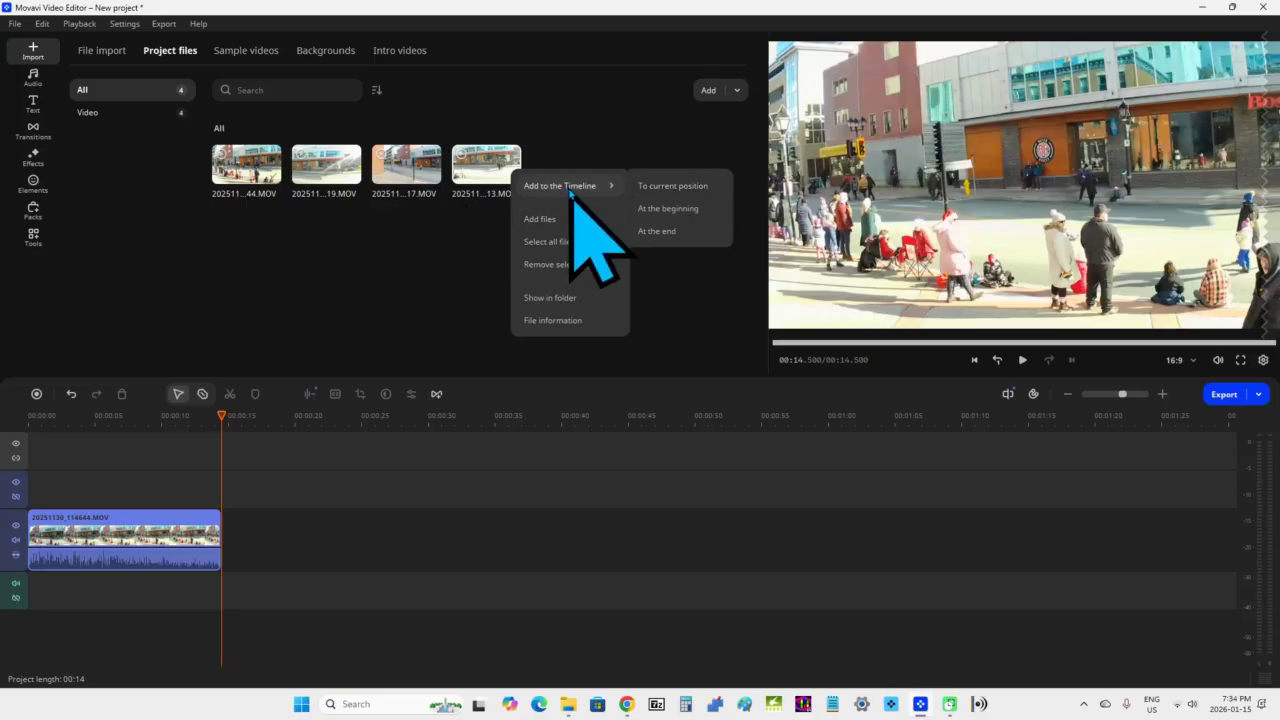
left_click(674, 210)
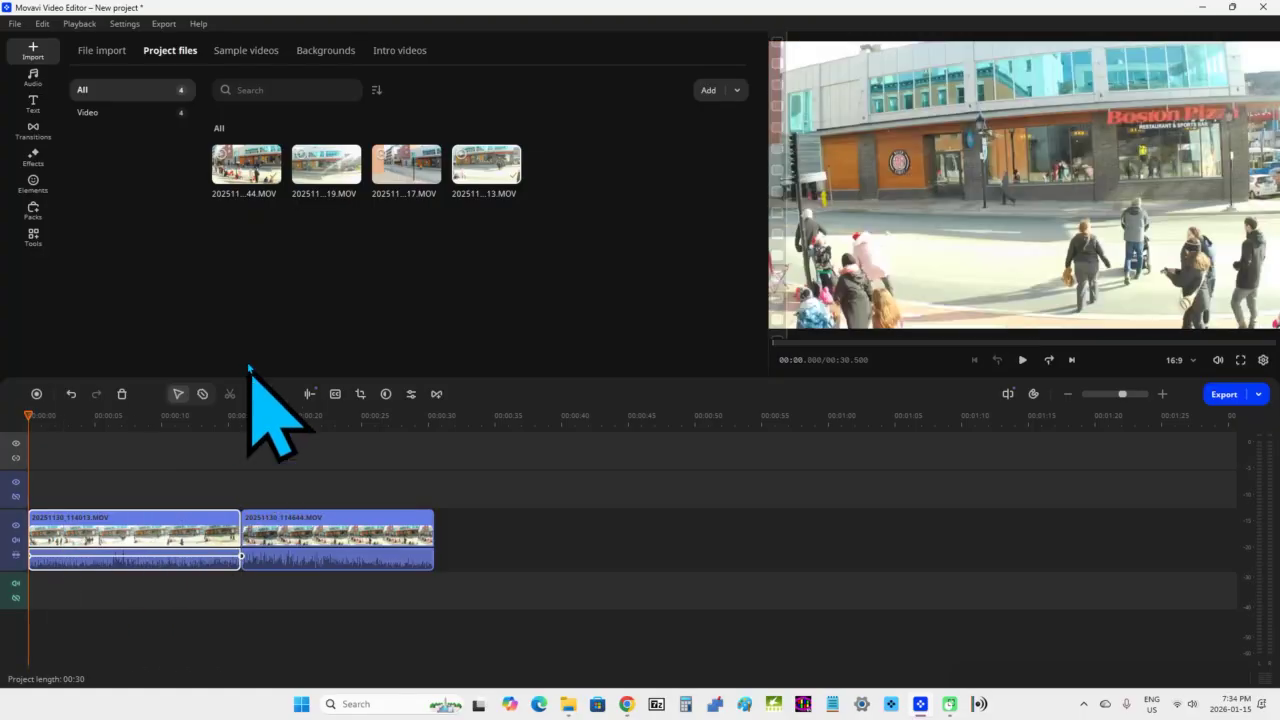
right_click(322, 180)
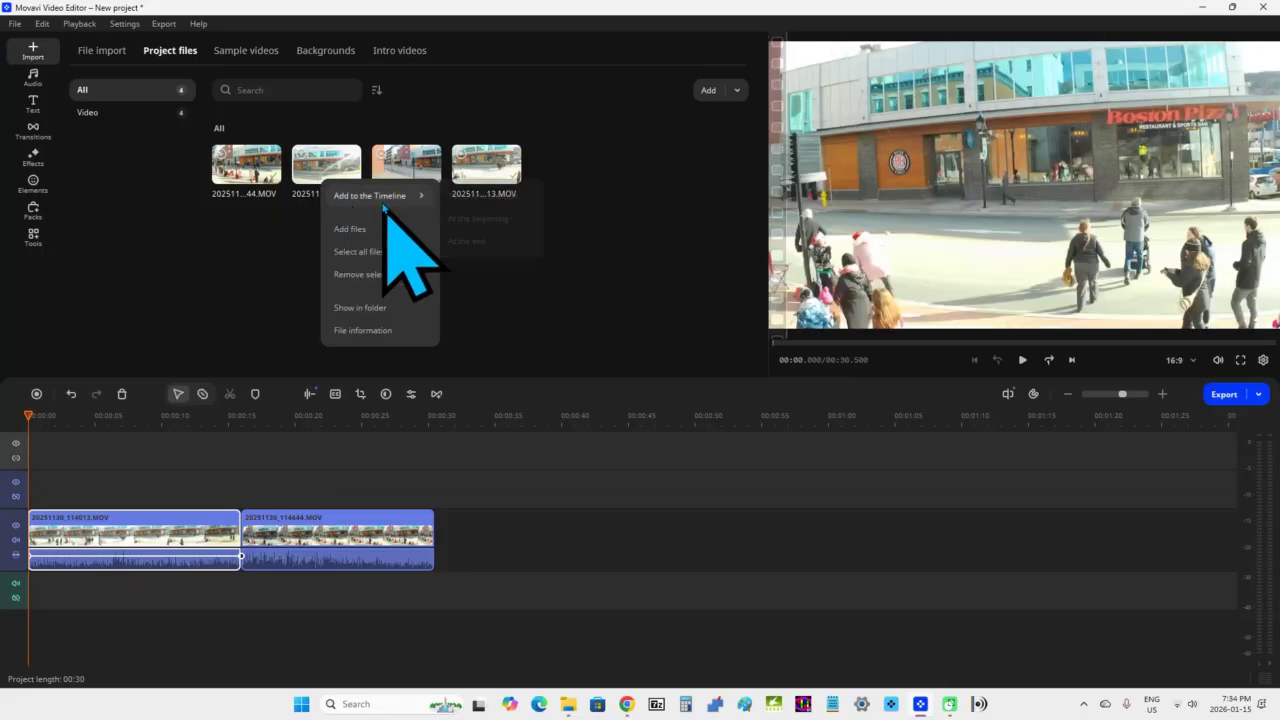
mouse_move(383, 200)
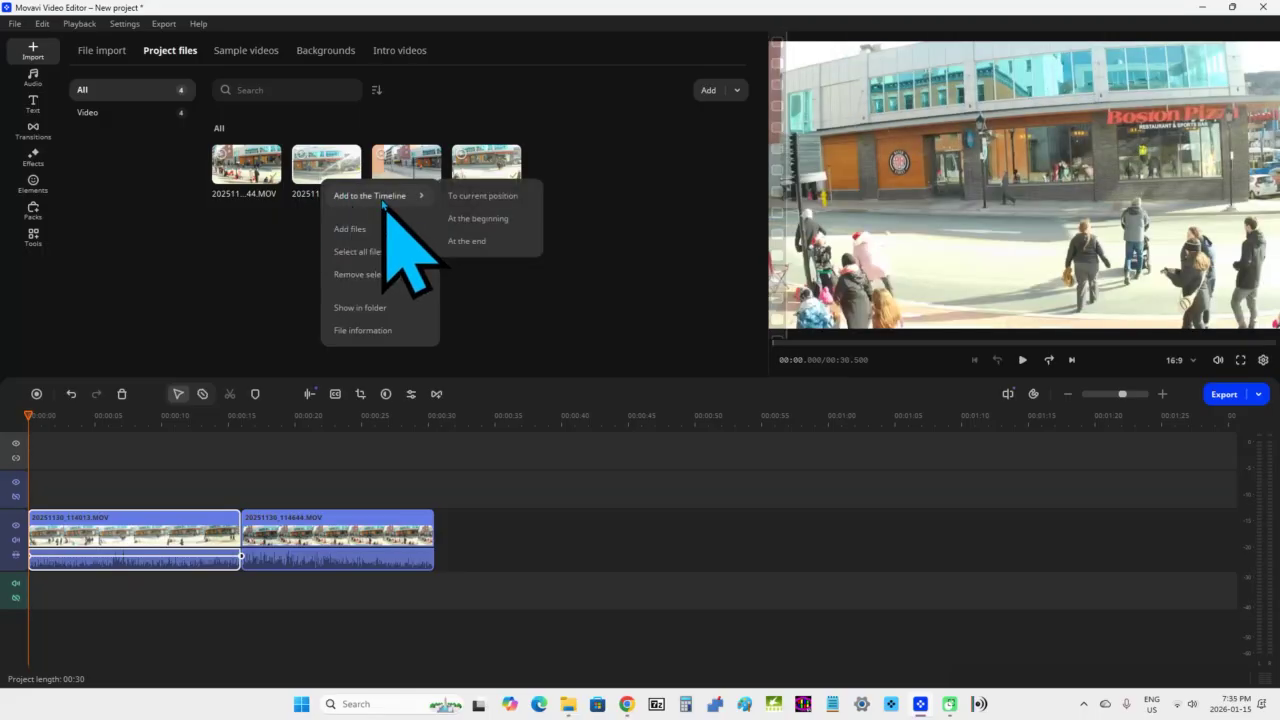
left_click(470, 243)
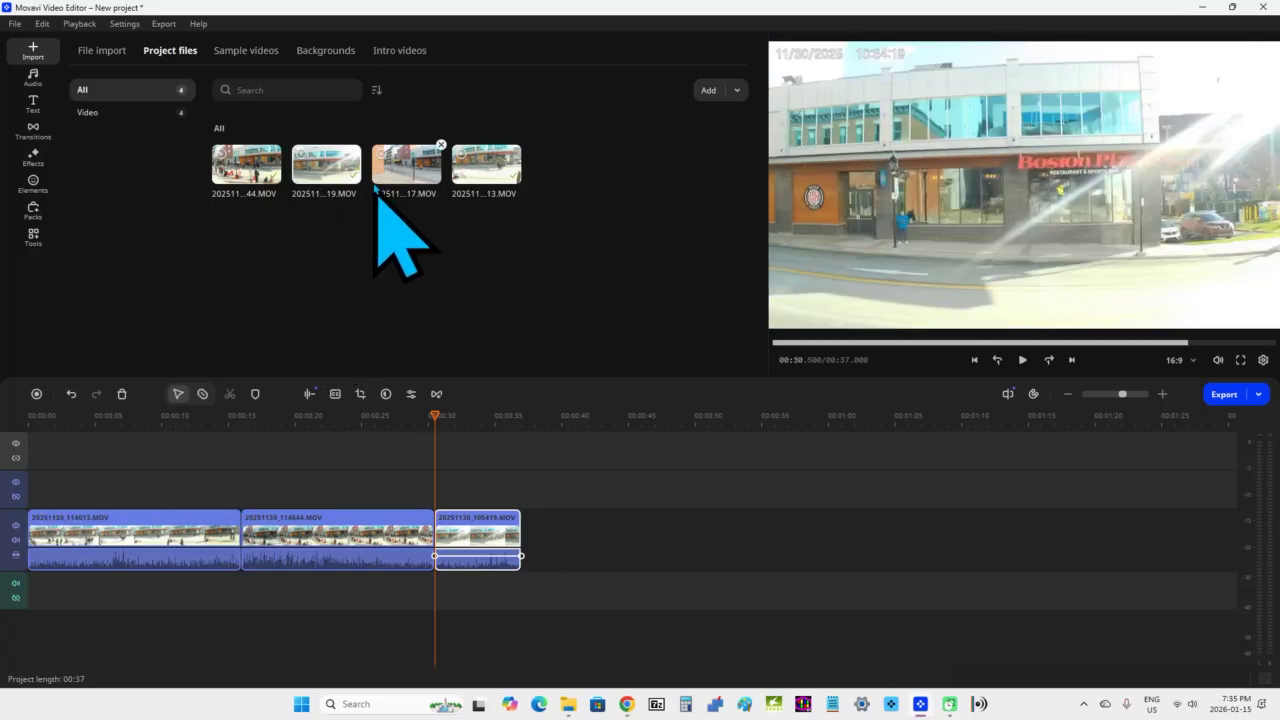
Step: Add clip 20251130_110817 to the timeline at about 00:18.6, partway through clip 20251130_114644
left_click_drag(433, 408, 276, 437)
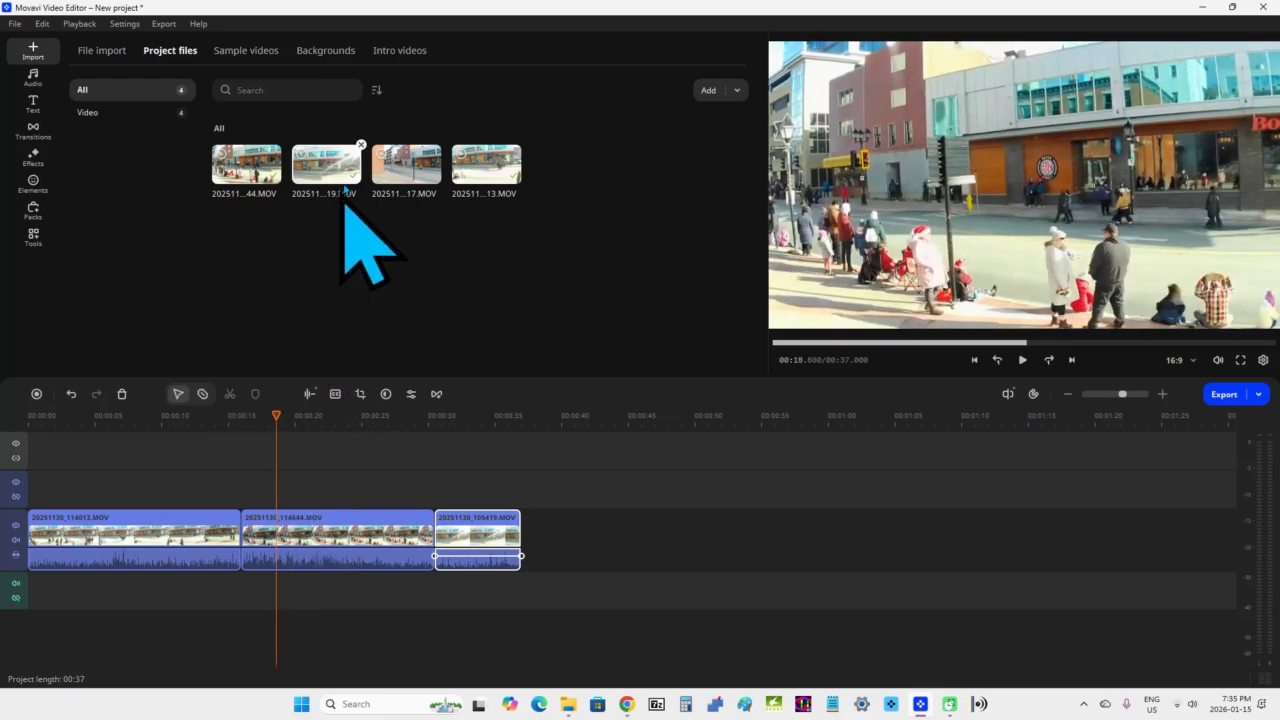
right_click(402, 168)
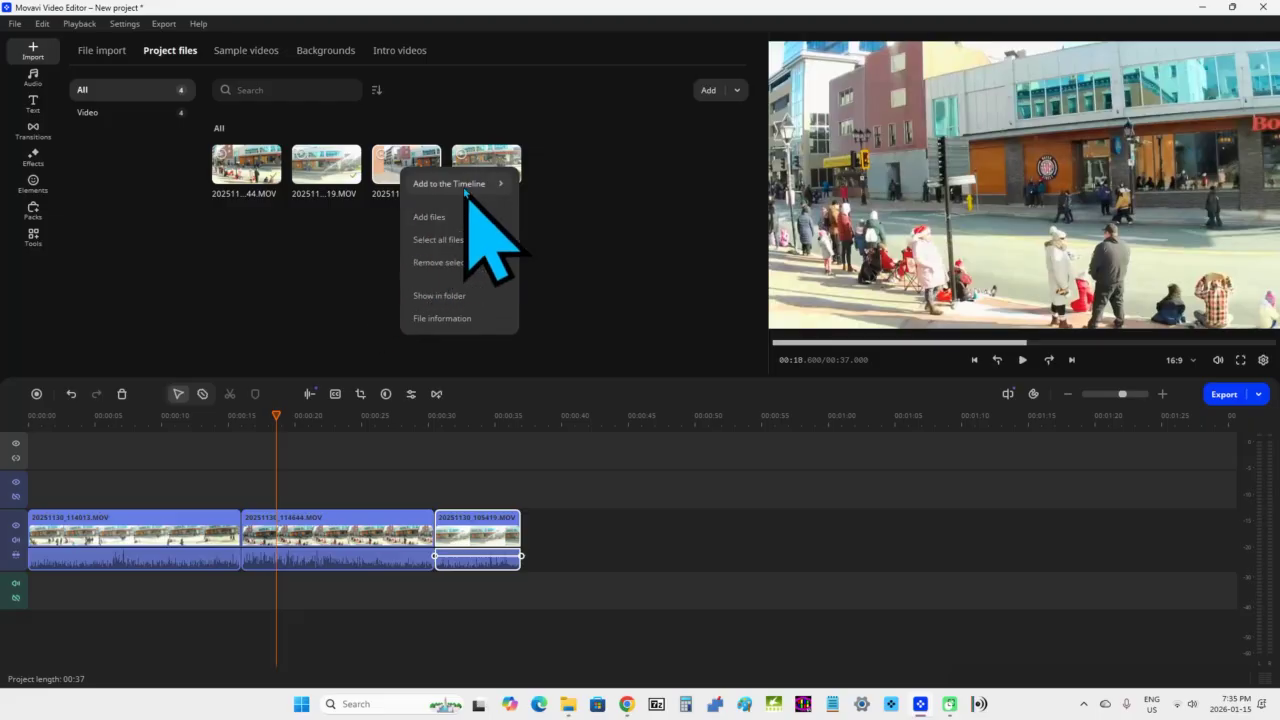
mouse_move(468, 186)
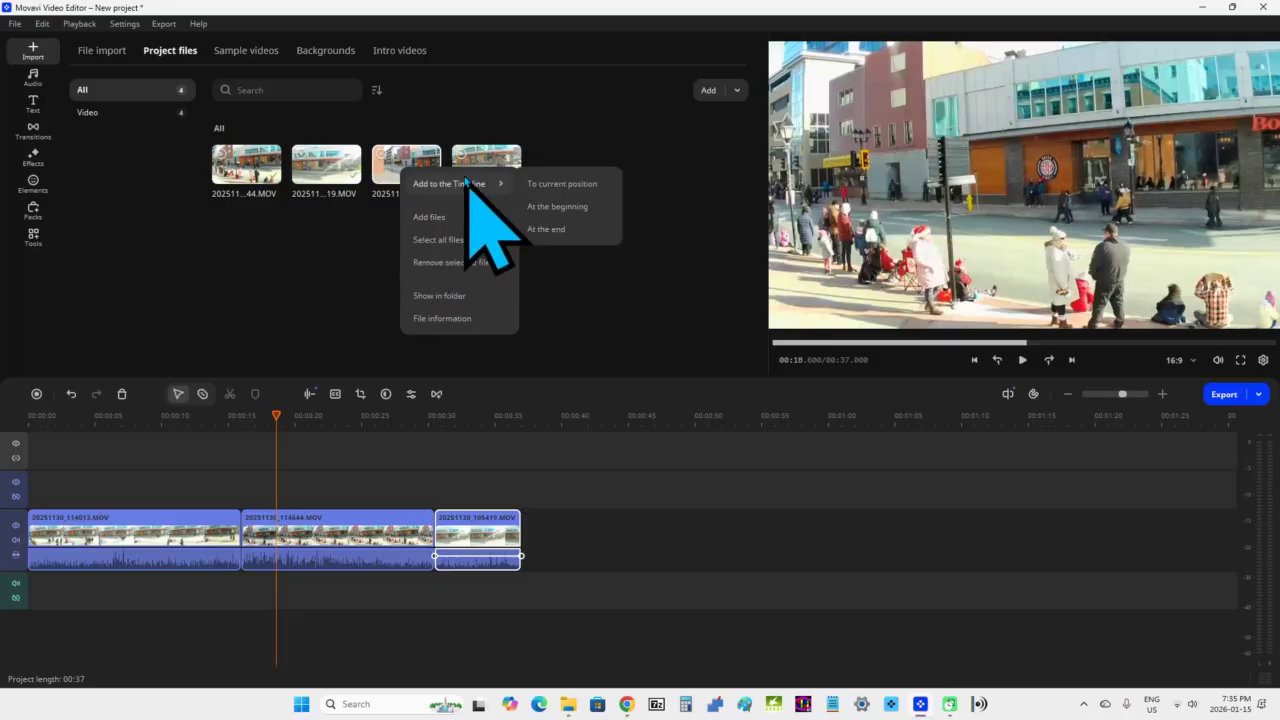
left_click(547, 184)
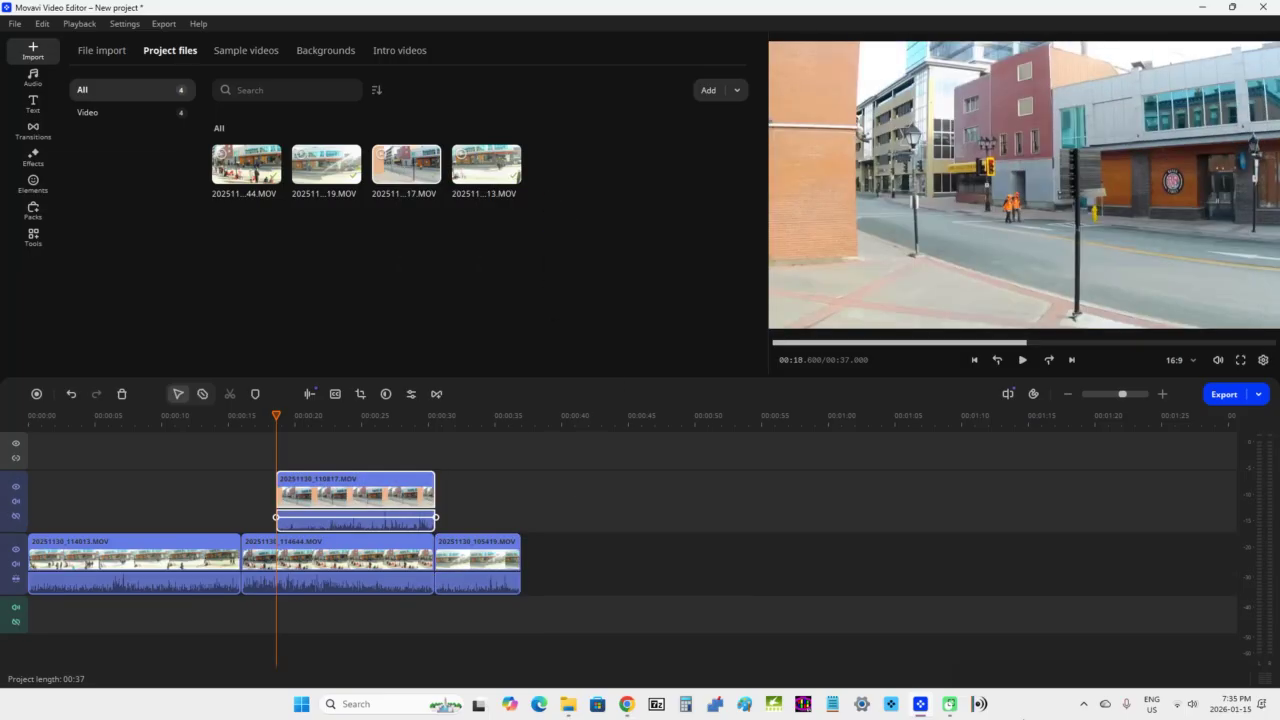
Step: Play the timeline from 00:16 to preview how clip 20251130_110817 overlays the clip beneath it
left_click(316, 558)
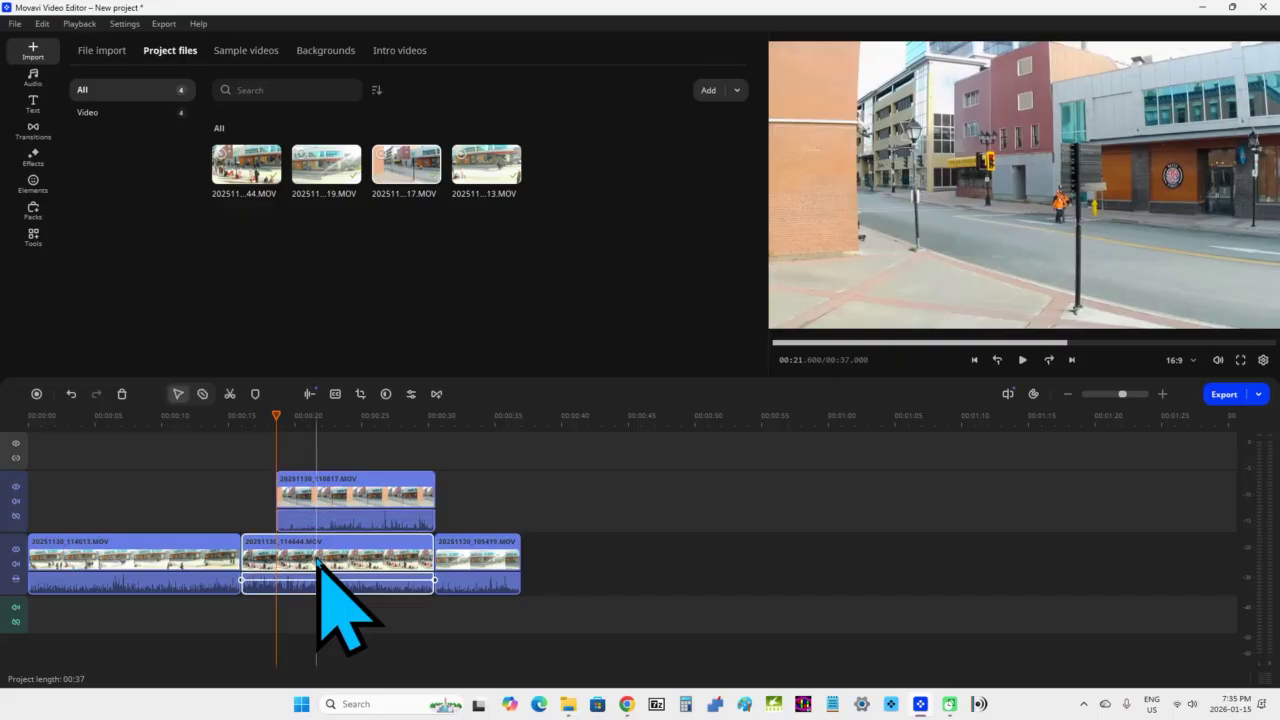
left_click(333, 497)
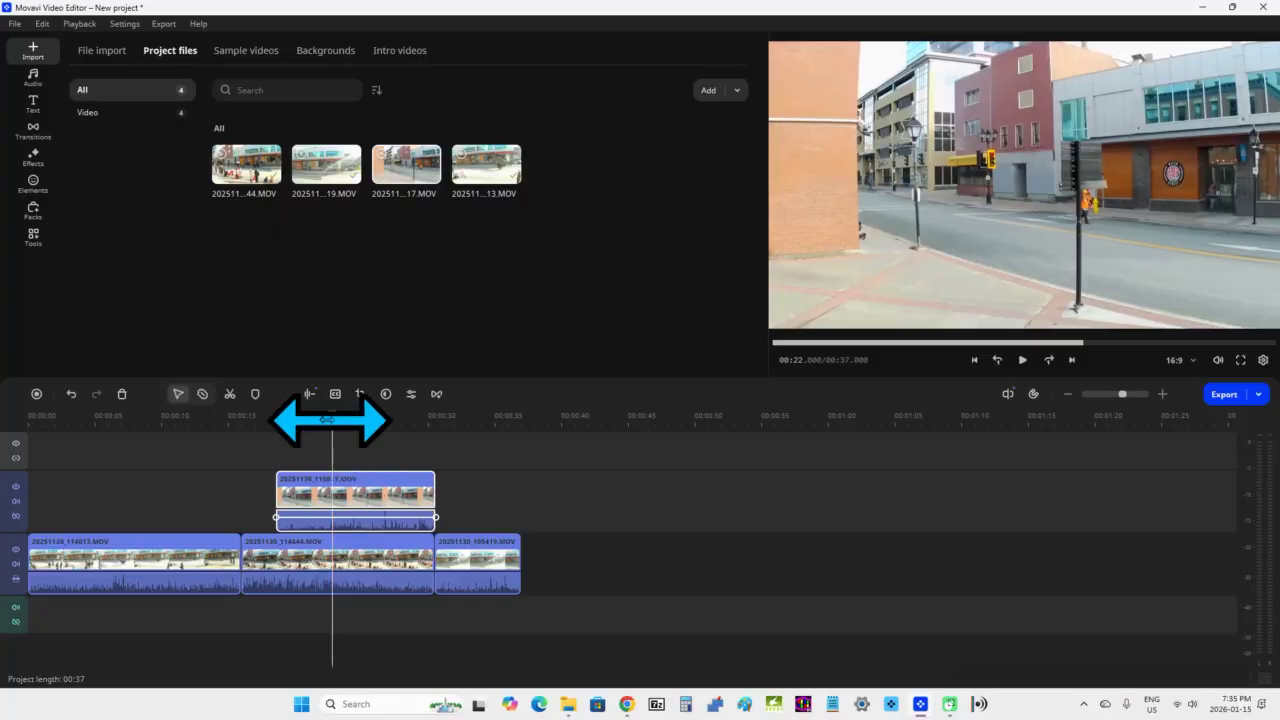
left_click_drag(330, 420, 243, 414)
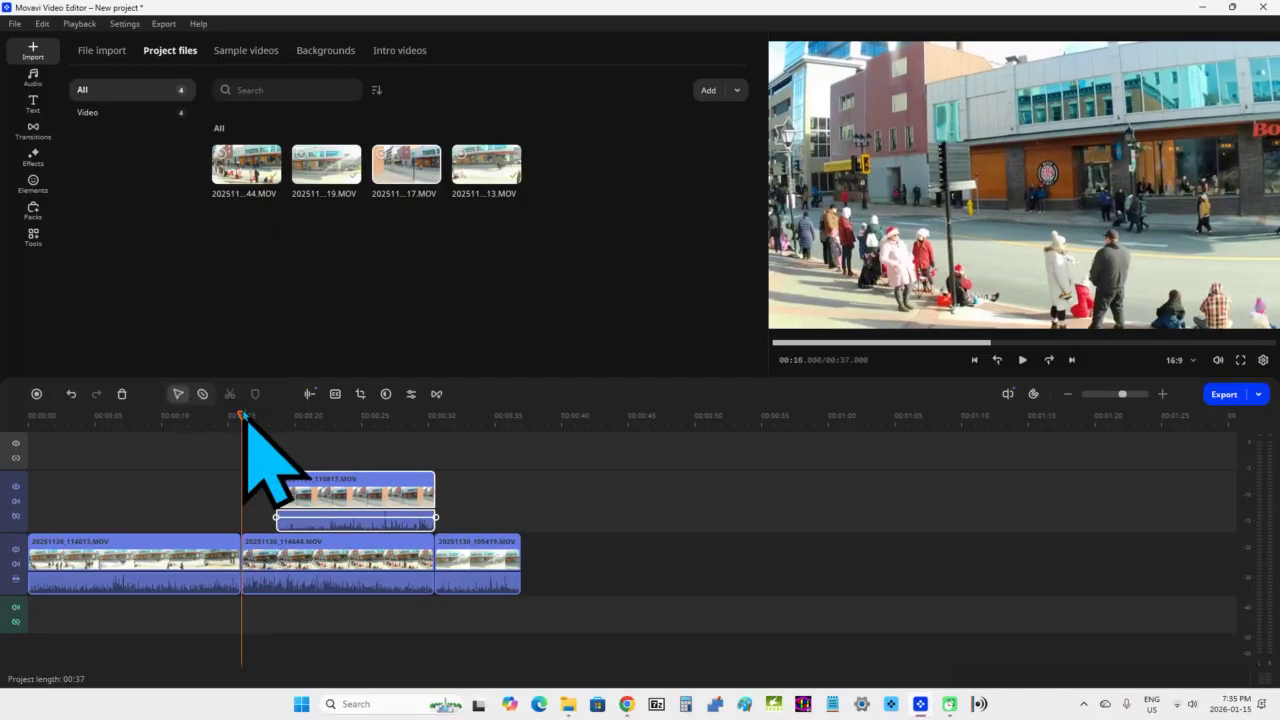
left_click(1022, 360)
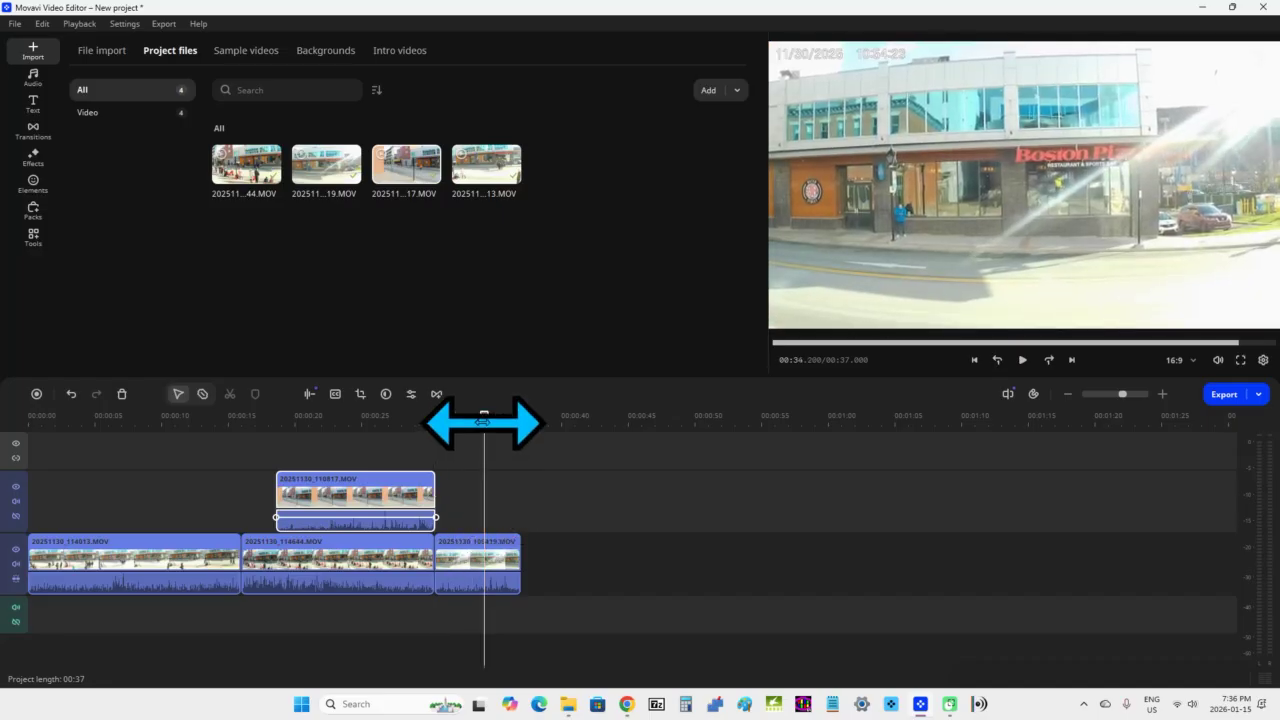
left_click_drag(483, 422, 287, 422)
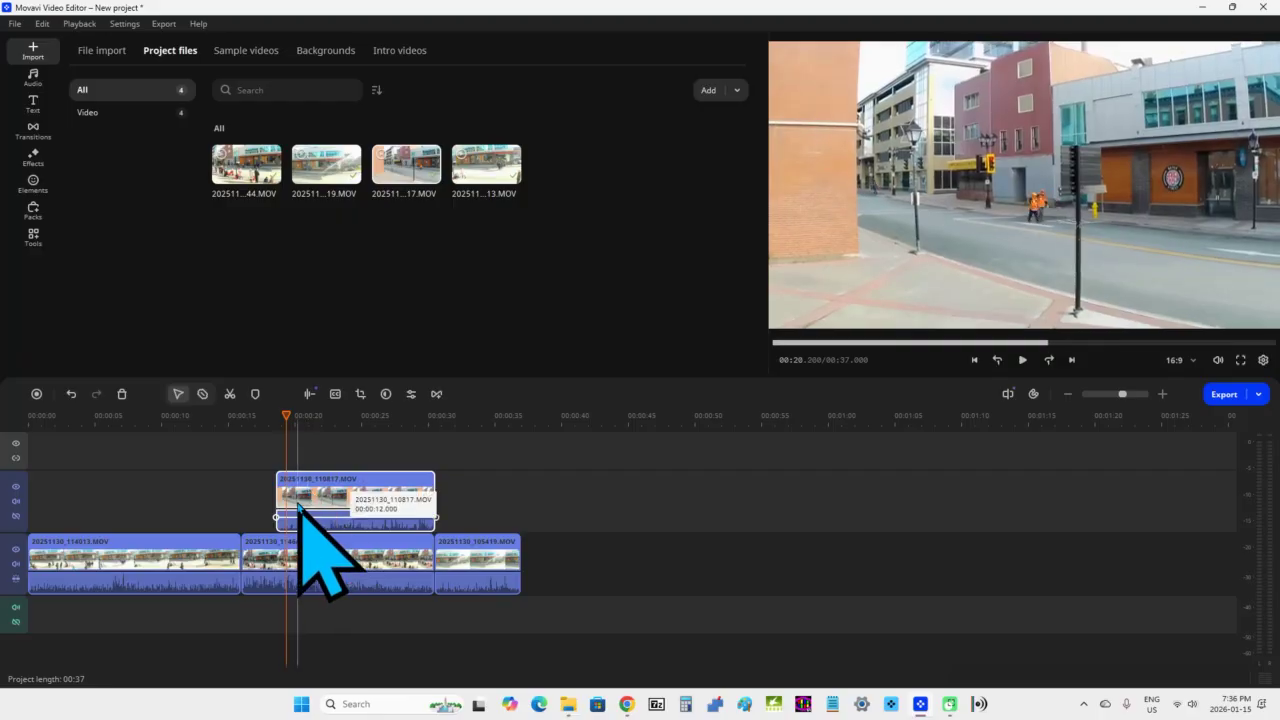
Step: Delete the overlaid clip 20251130_110817 from the upper video track
right_click(298, 508)
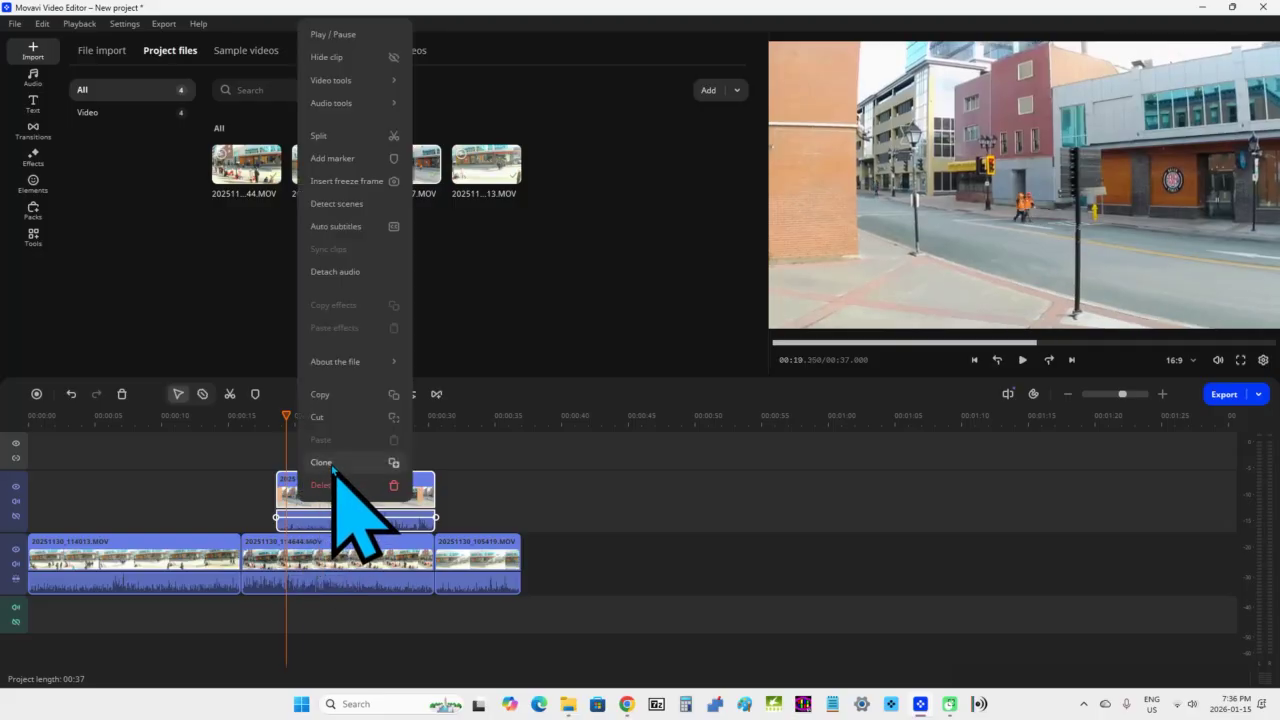
left_click(350, 490)
key("Delete")
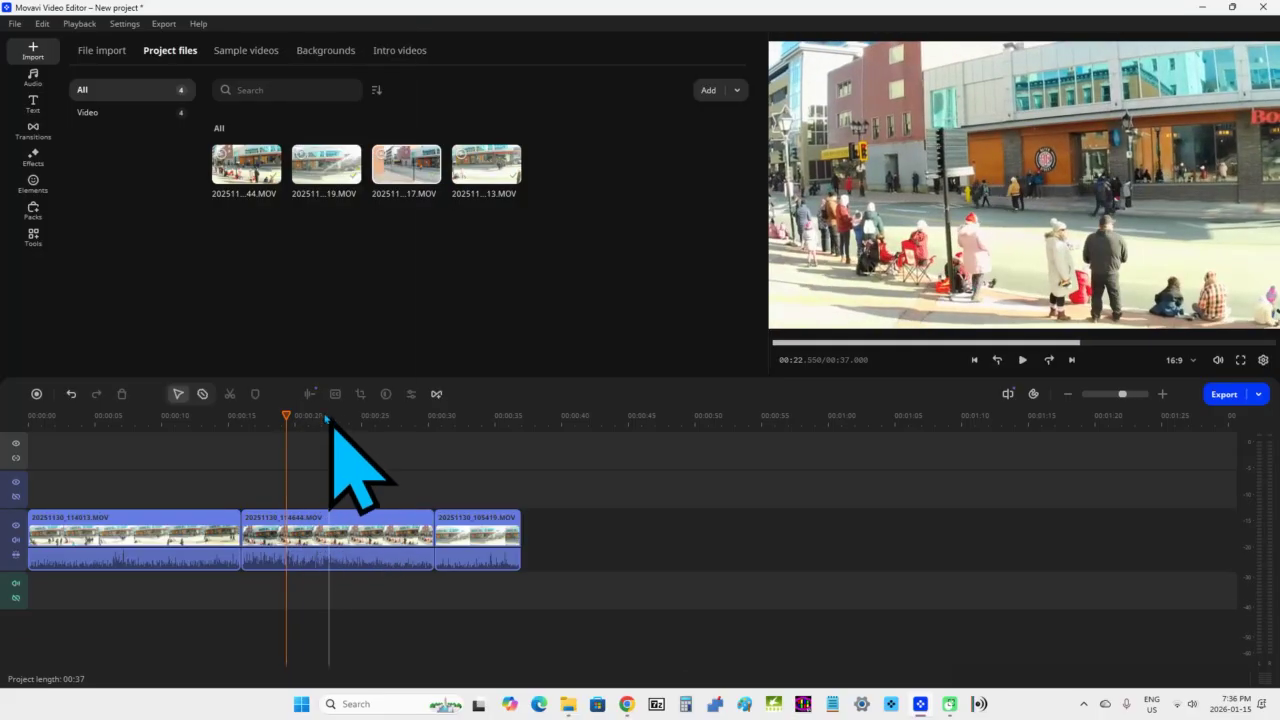
Step: Insert clip 20251130_110817 at 00:16, exactly between clips 20251130_114013 and 20251130_114644 on the main video track
left_click_drag(286, 423, 245, 428)
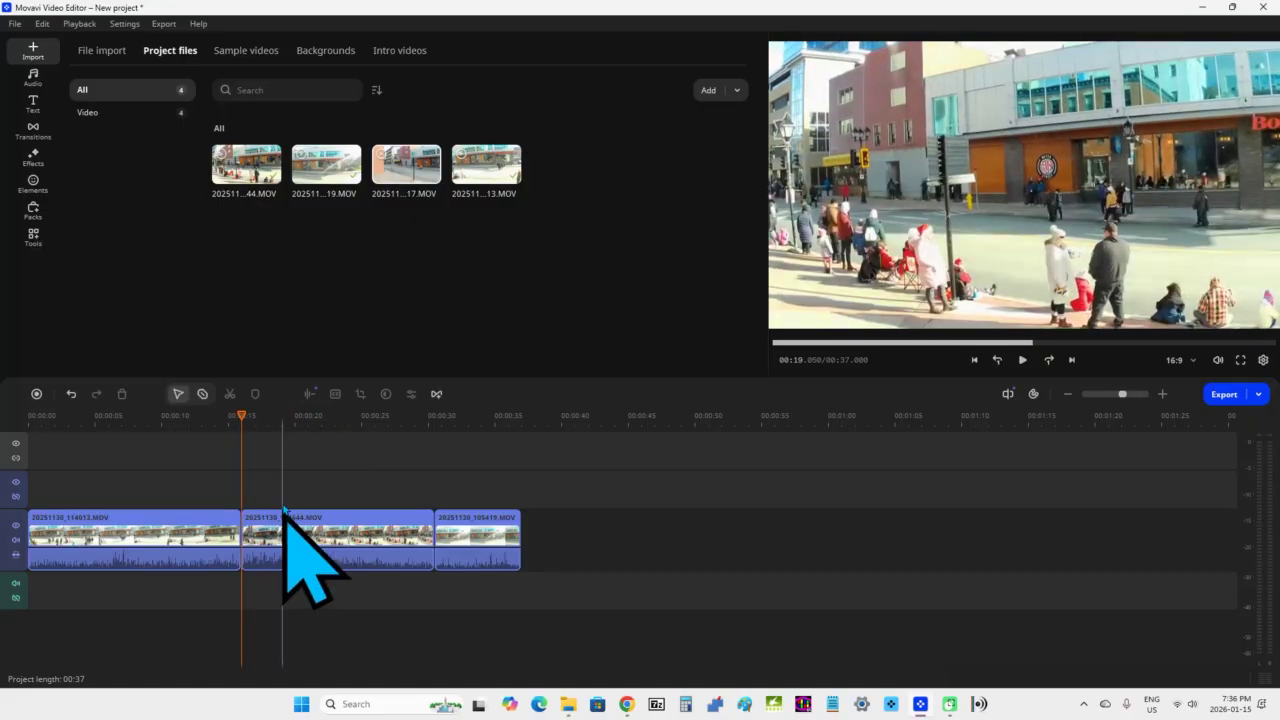
right_click(399, 170)
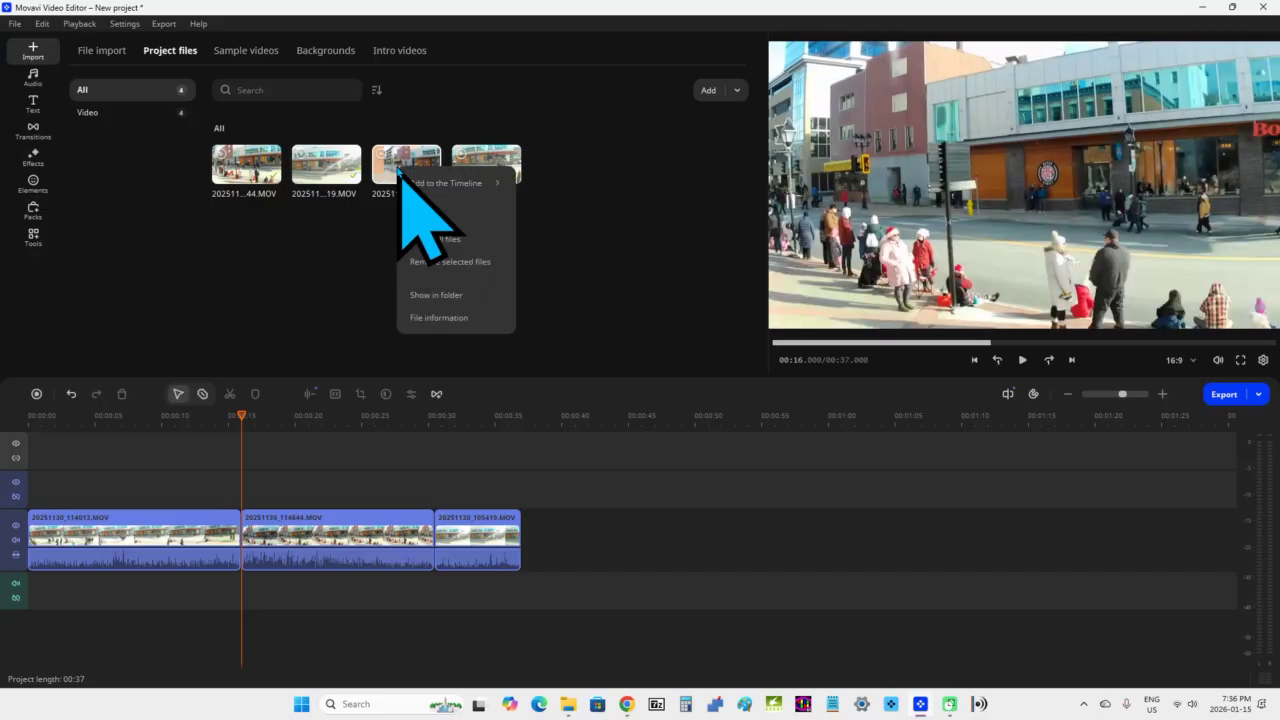
mouse_move(424, 190)
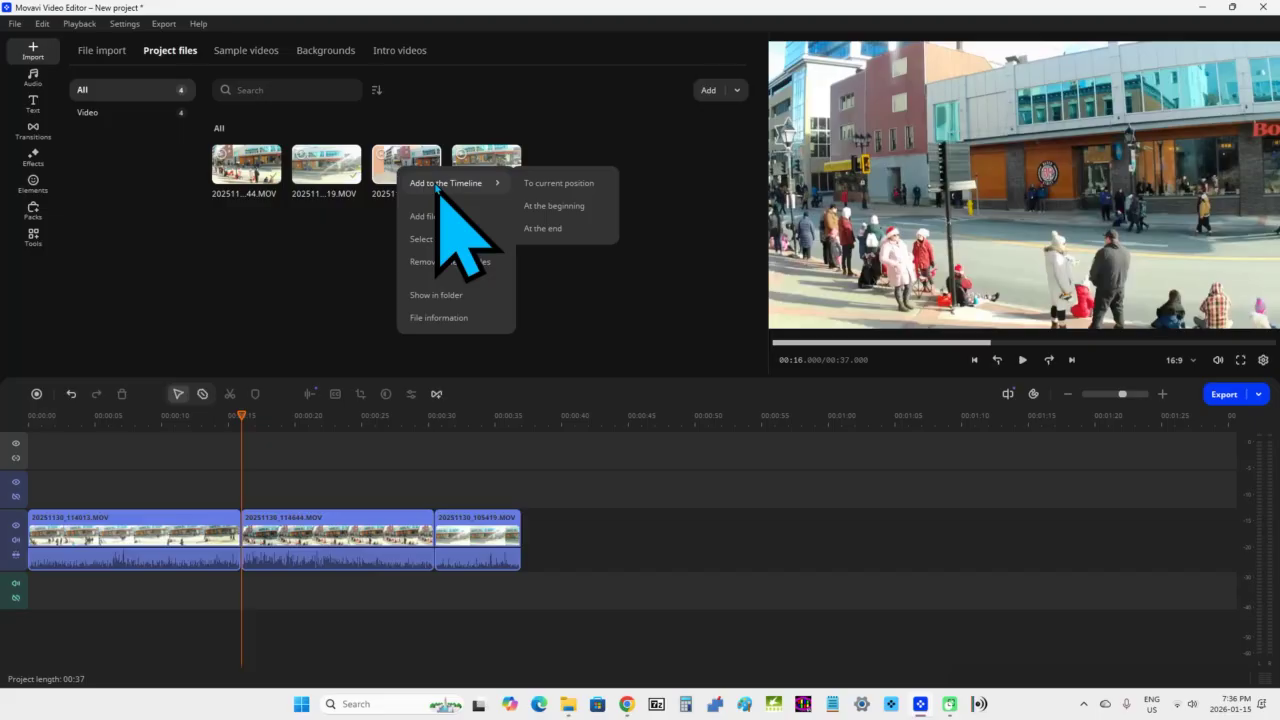
left_click(575, 190)
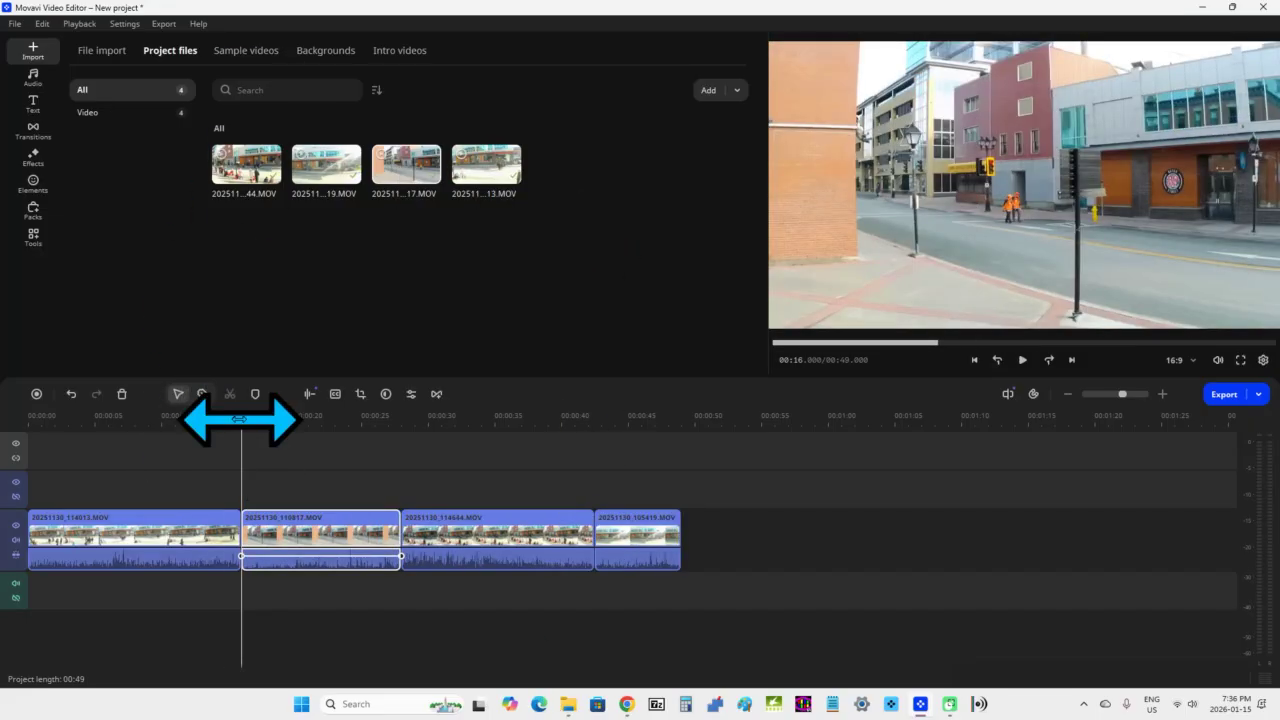
mouse_move(240, 423)
left_mouse_down()
mouse_move(451, 426)
mouse_move(240, 434)
left_mouse_up()
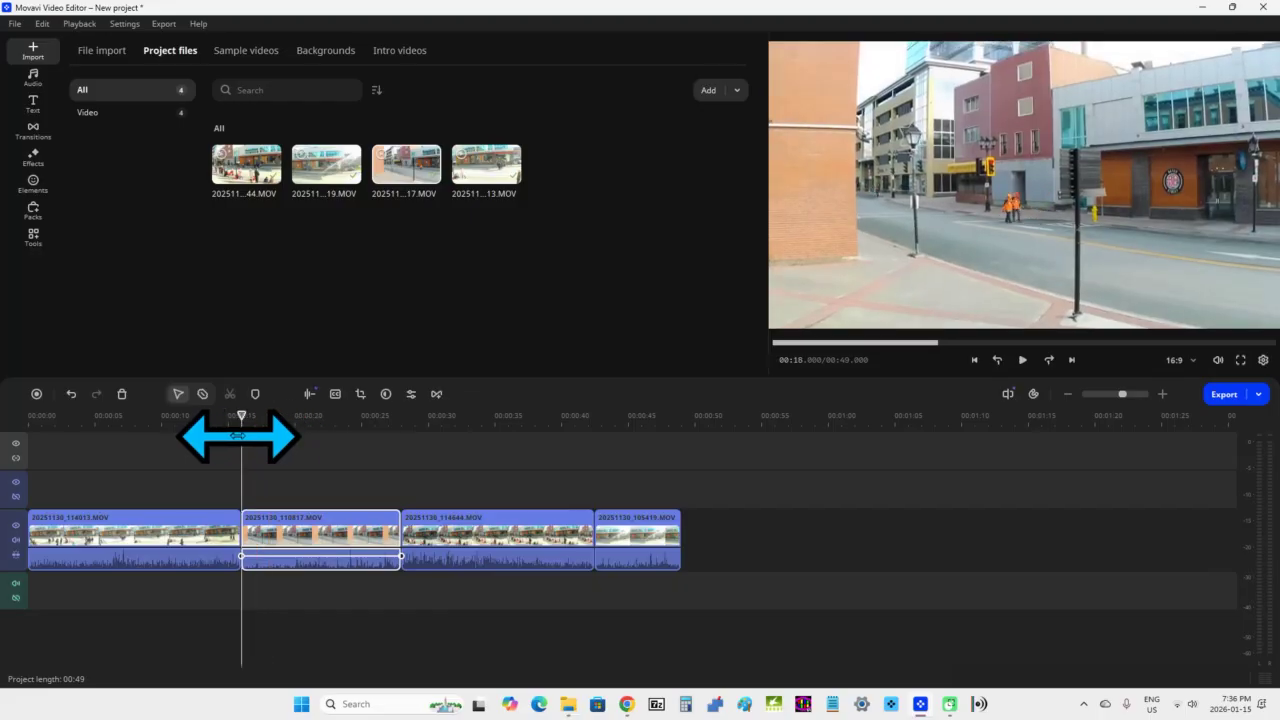
left_click_drag(237, 536, 238, 536)
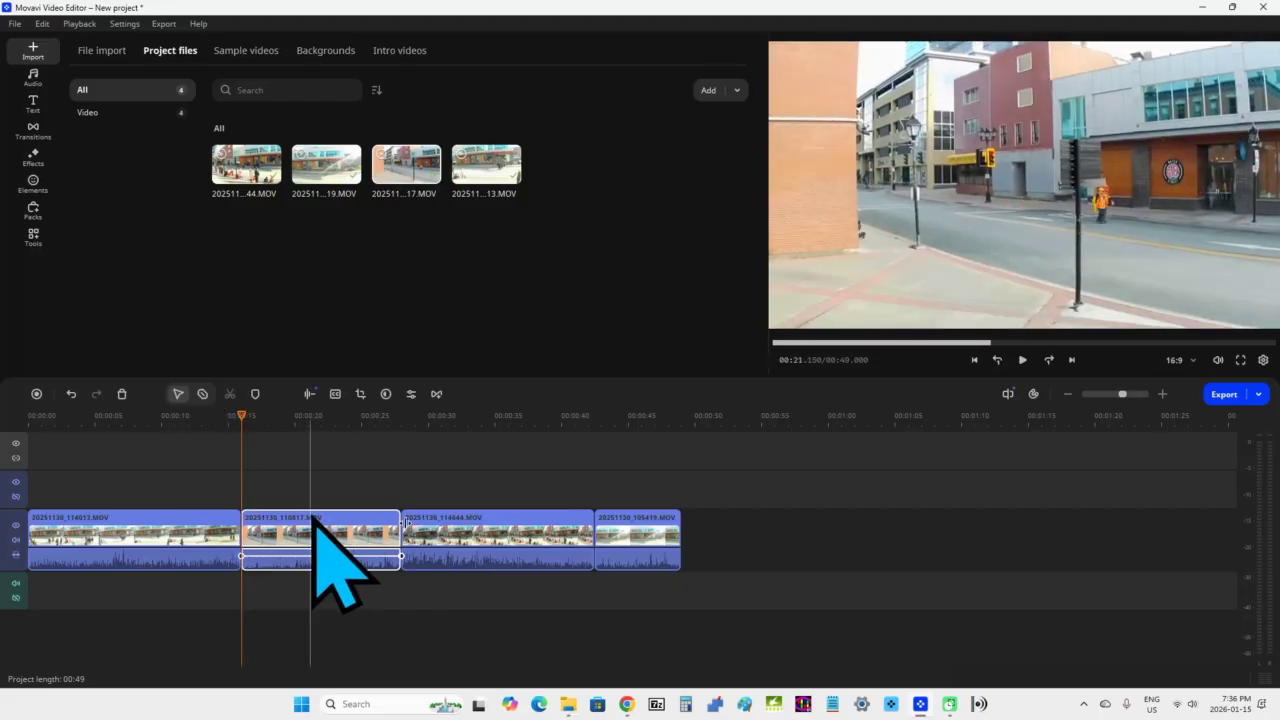
left_click(235, 428)
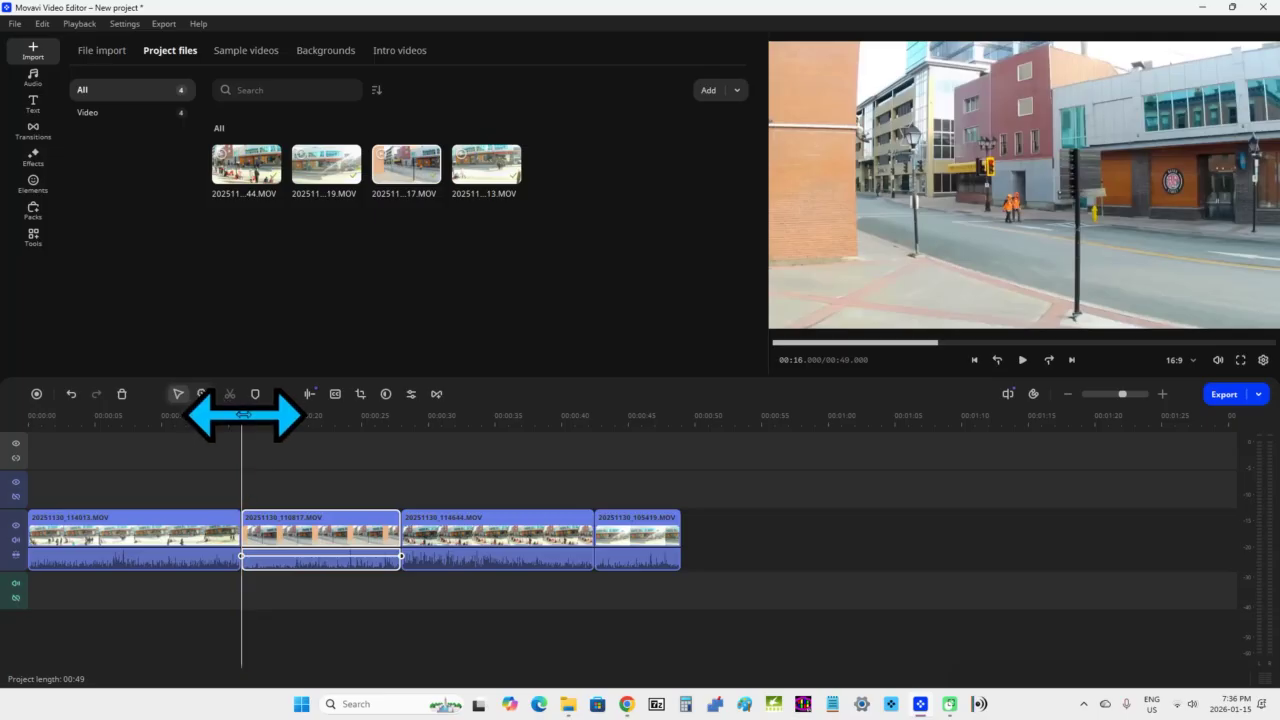
mouse_move(243, 418)
left_mouse_down()
mouse_move(403, 423)
mouse_move(241, 420)
left_mouse_up()
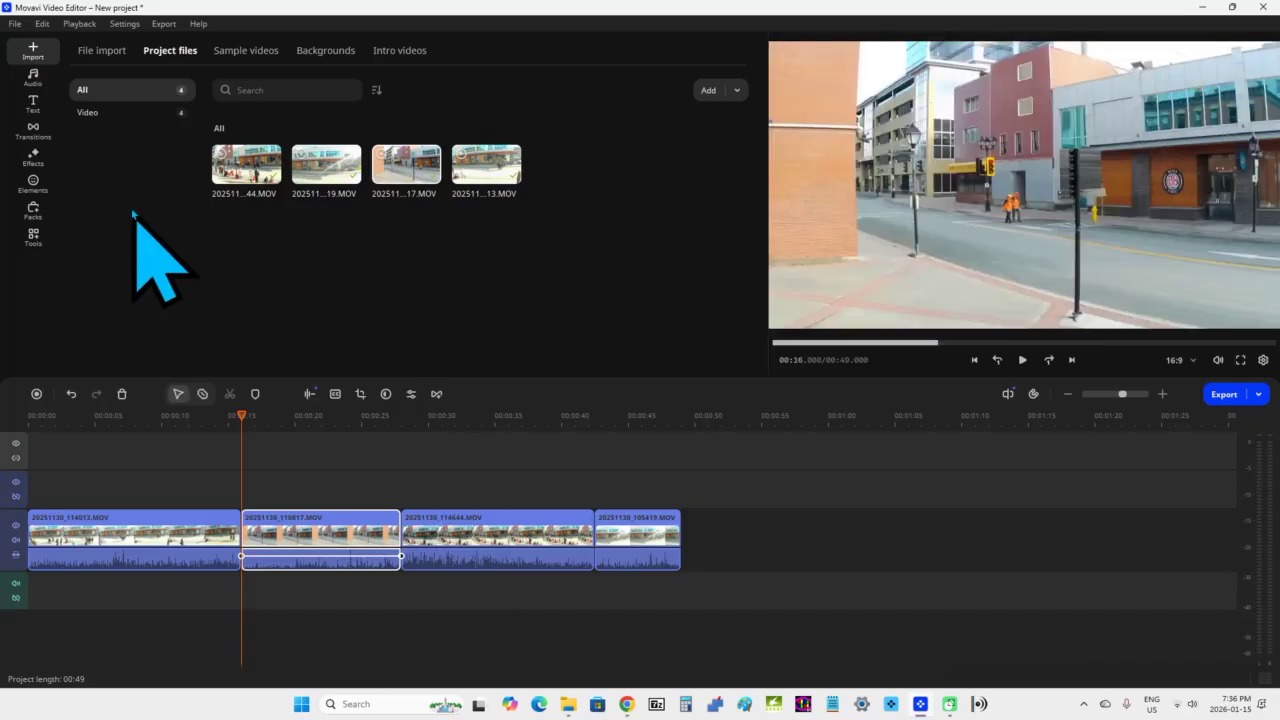
Step: Import the audio file sample audio track1 from the Movavi Video Editor 2026 folder into the project
left_click(95, 52)
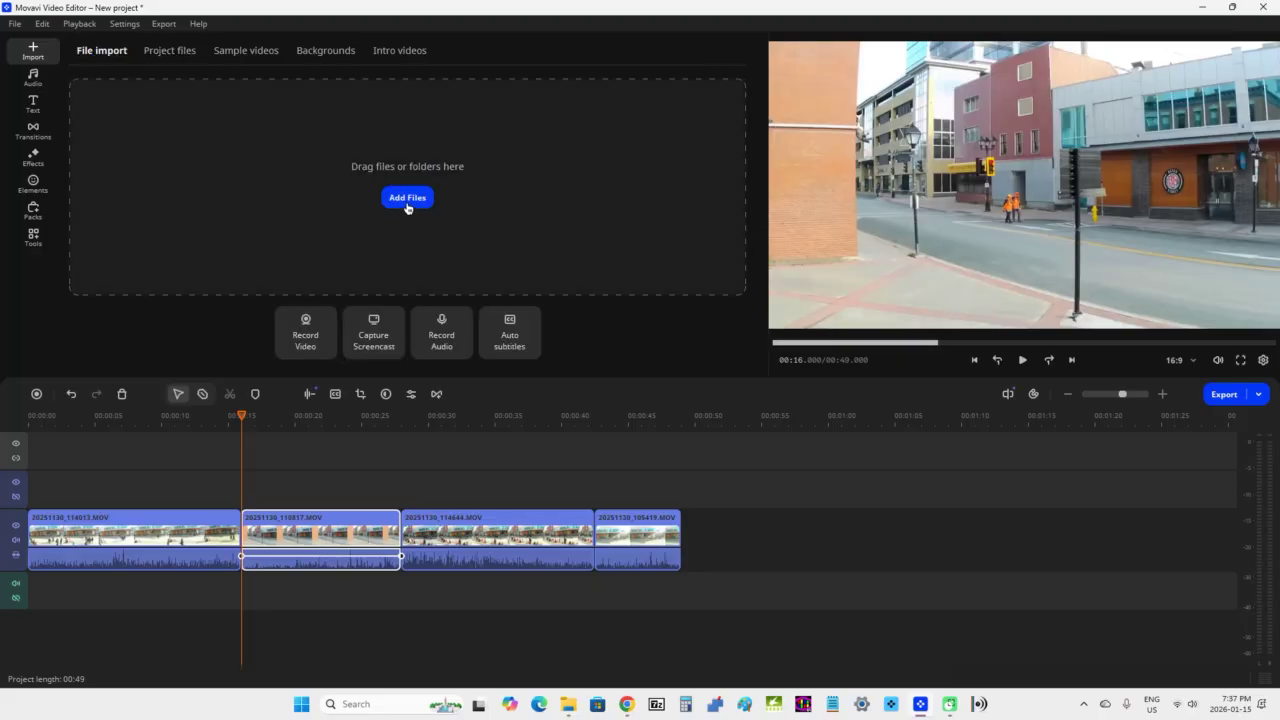
left_click(406, 198)
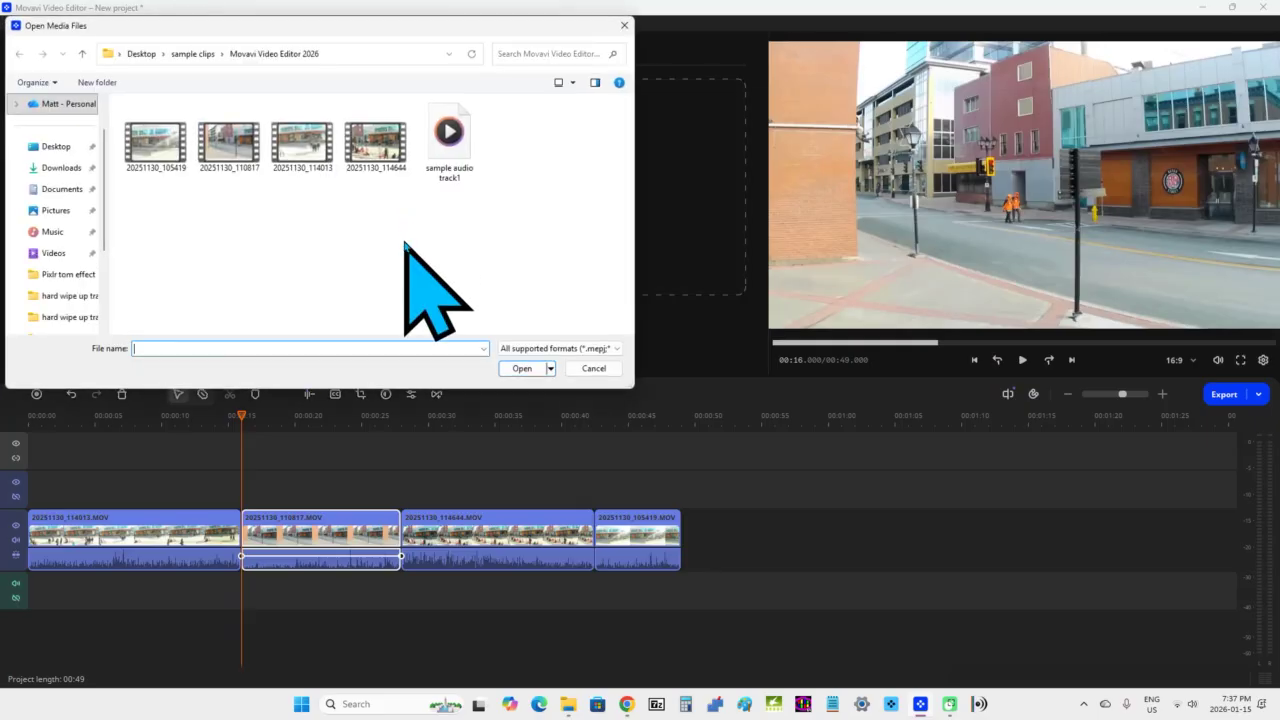
double_click(452, 140)
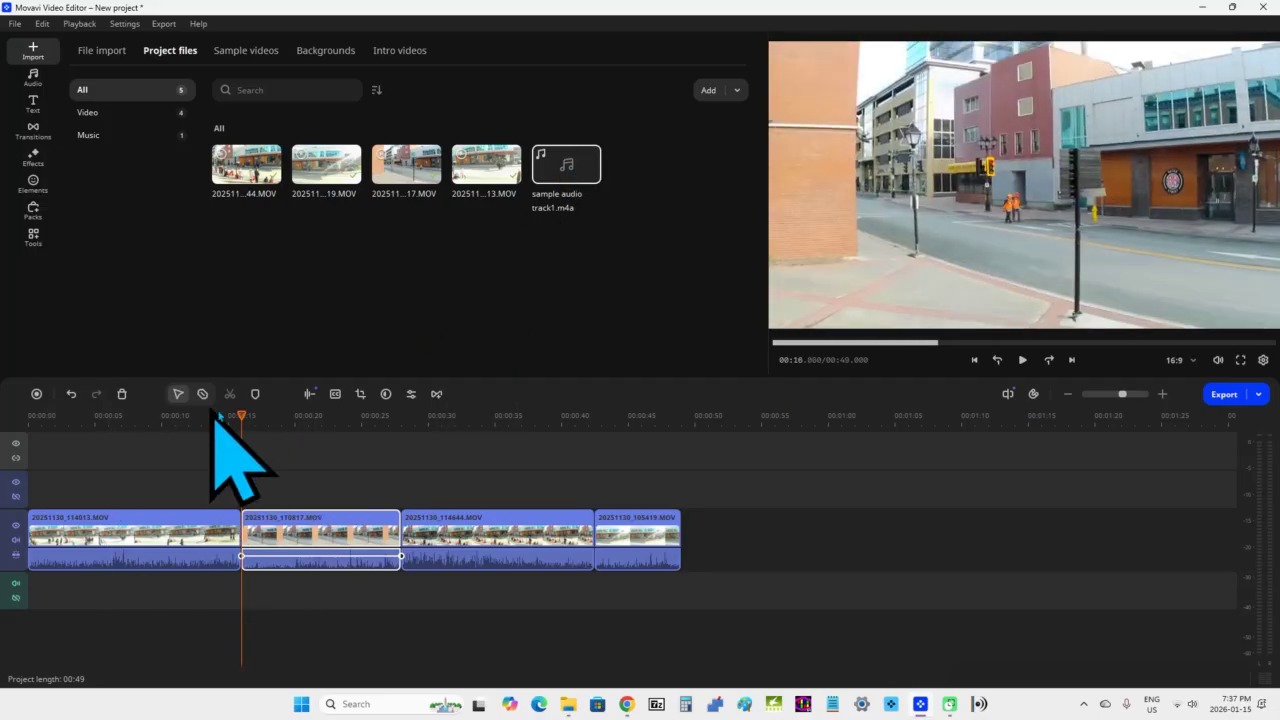
Step: Add sample audio track1.m4a at the beginning of the timeline and delete that audio clip again
left_click_drag(242, 416, 29, 420)
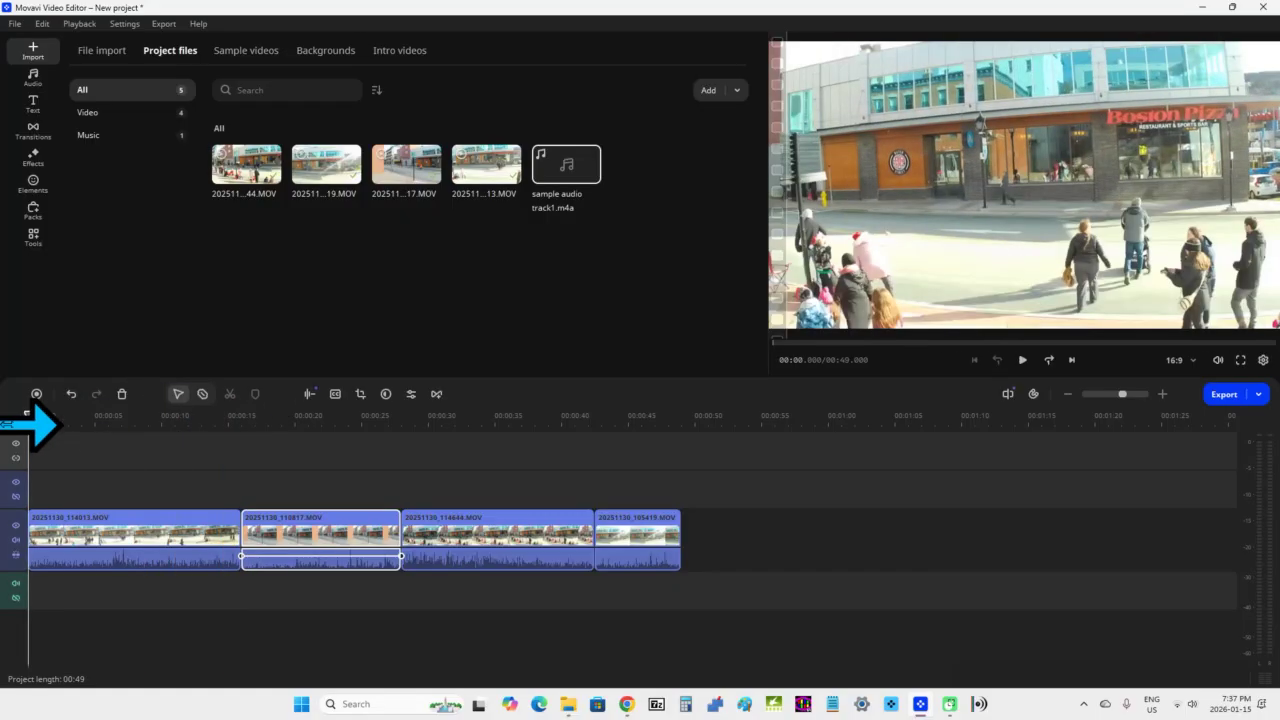
right_click(574, 162)
mouse_move(618, 183)
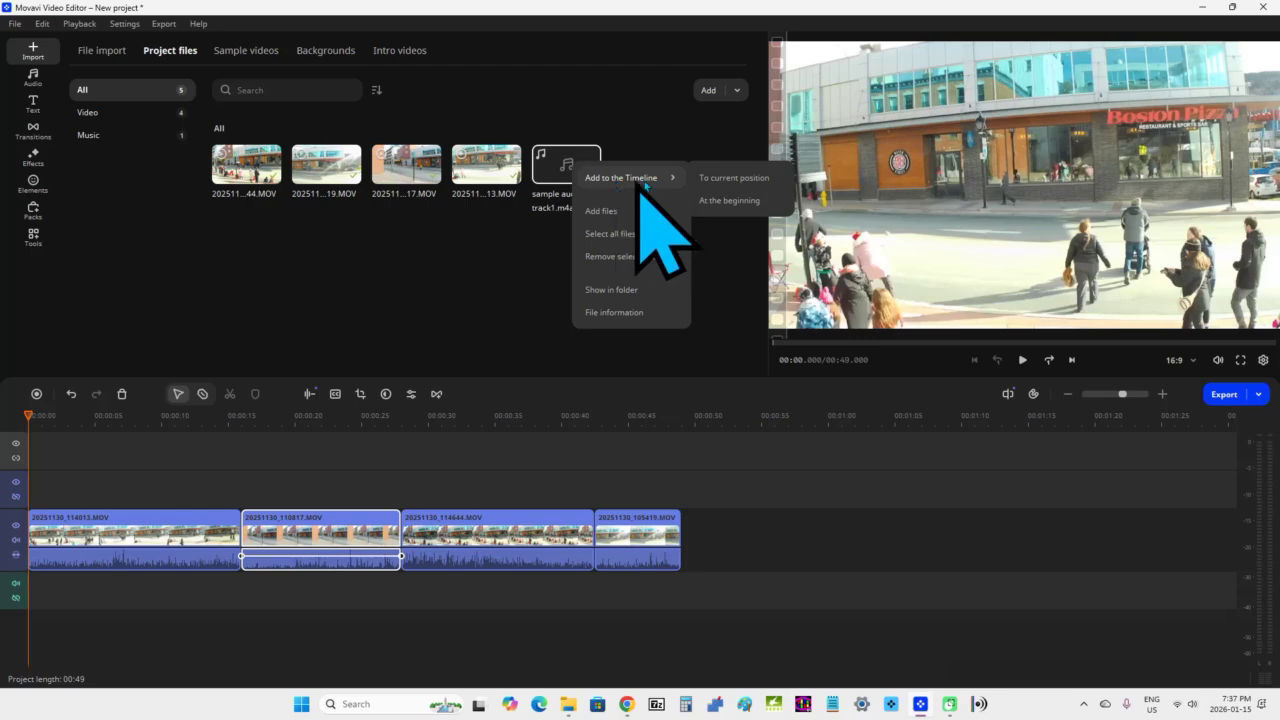
left_click(703, 201)
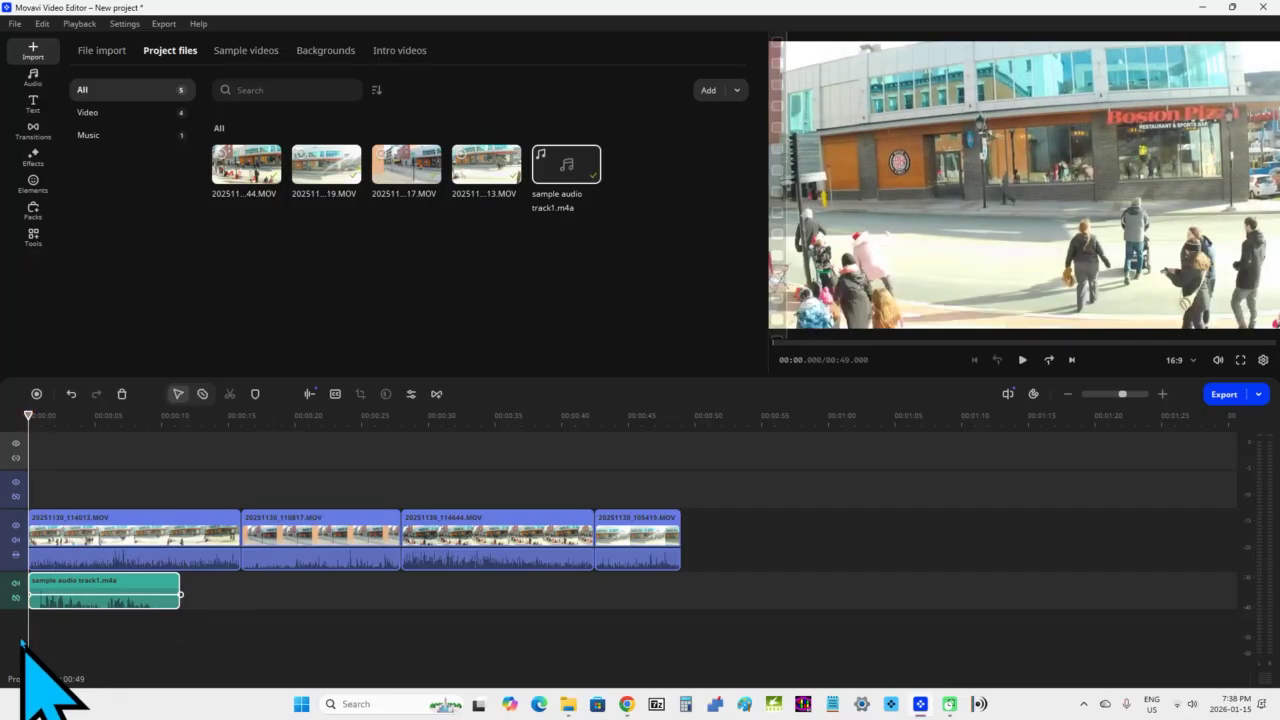
right_click(108, 585)
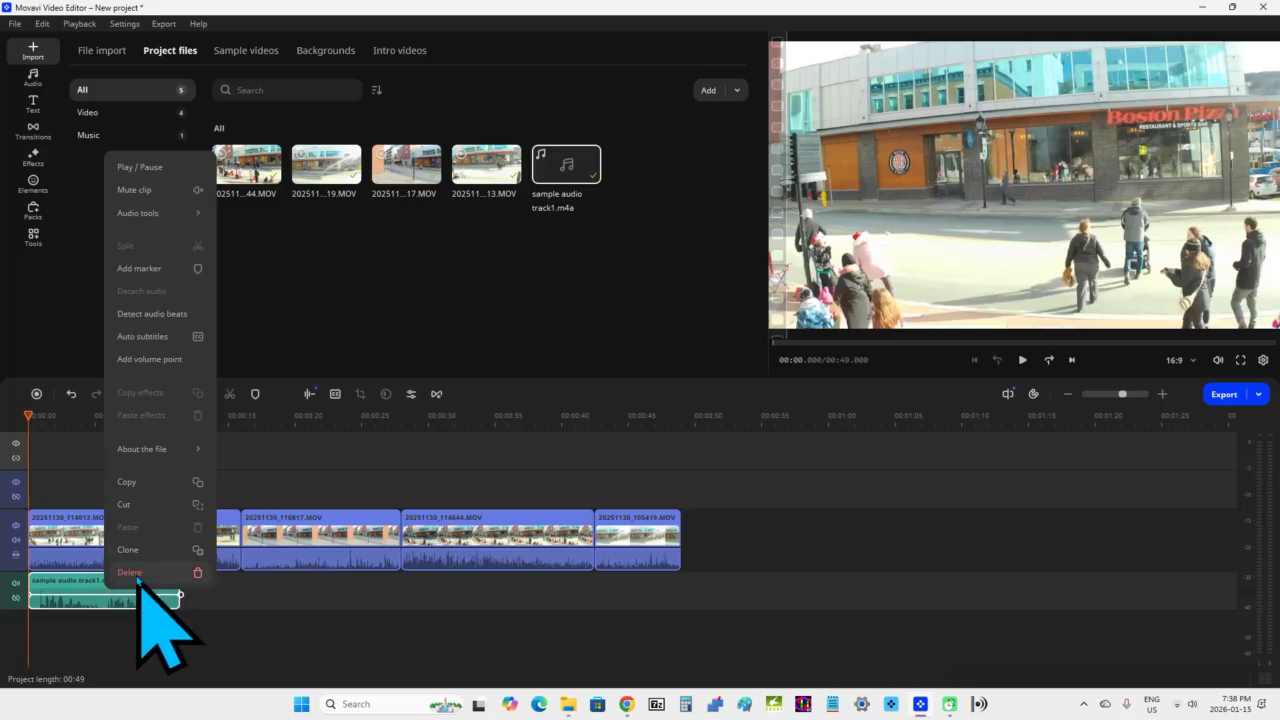
left_click(129, 572)
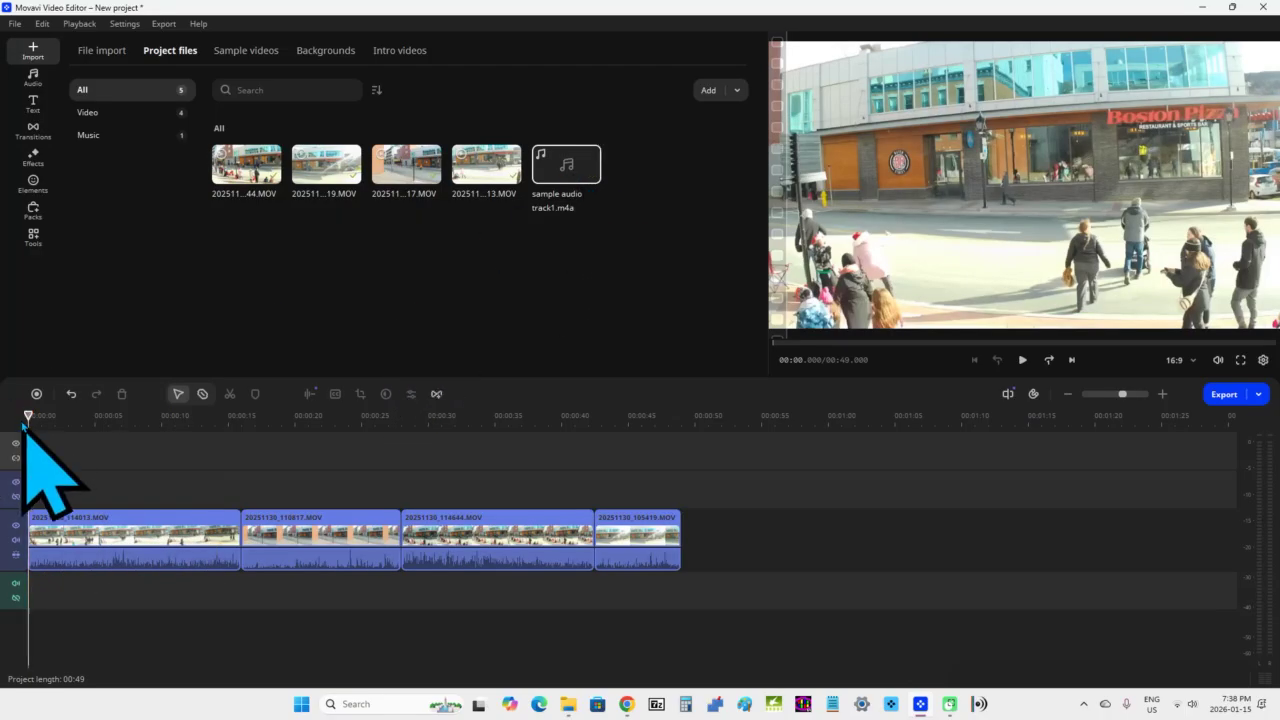
Step: Add sample audio track1.m4a to the audio track at about 00:18.75, under clip 20251130_110817
left_click_drag(28, 420, 278, 448)
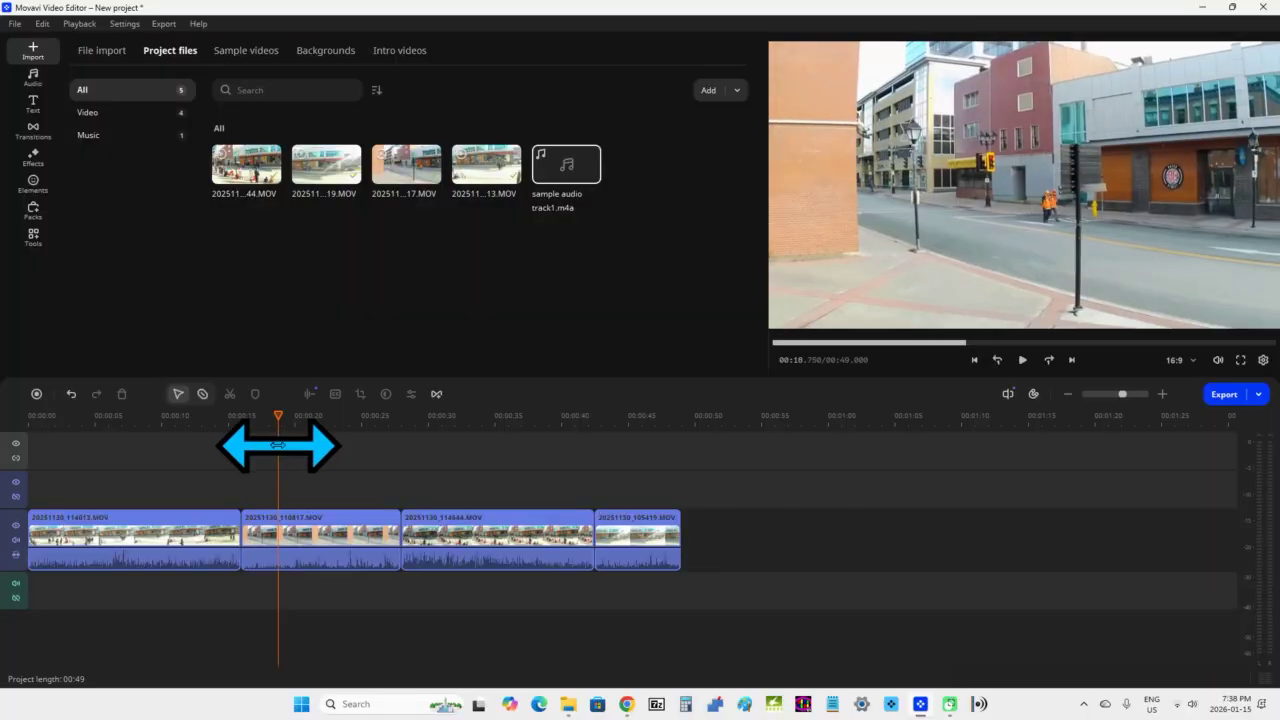
right_click(563, 159)
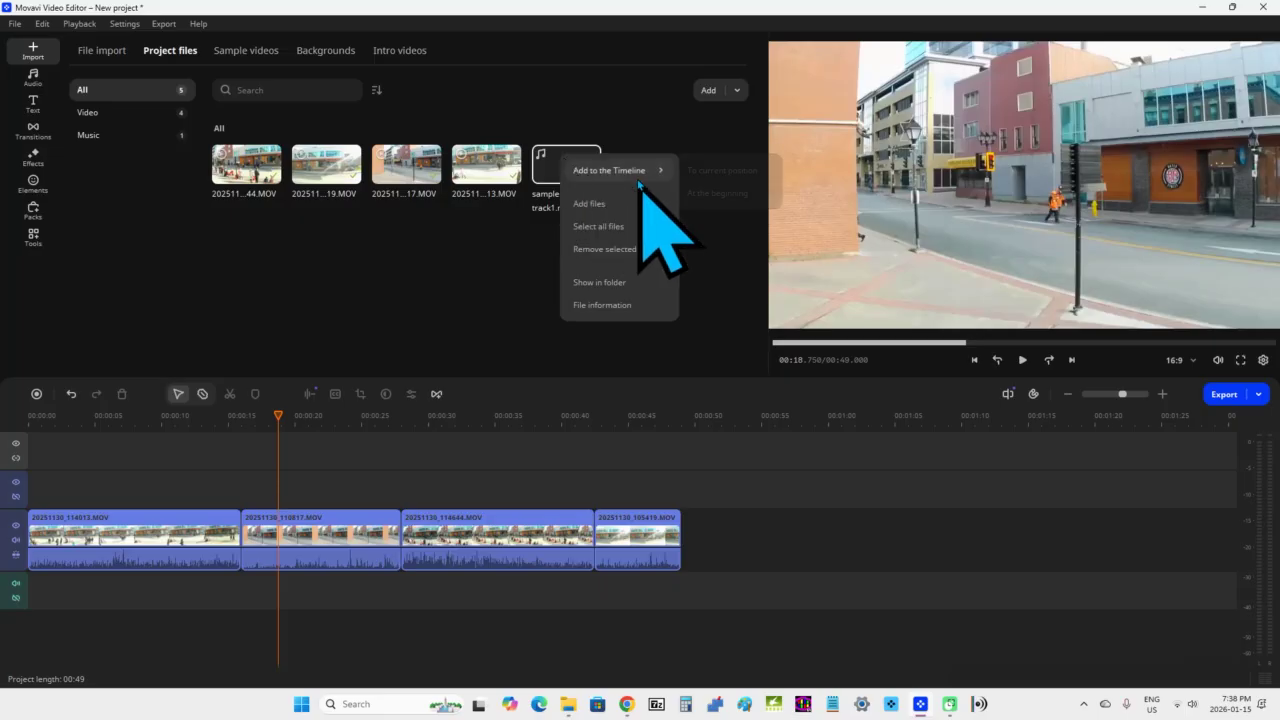
mouse_move(637, 178)
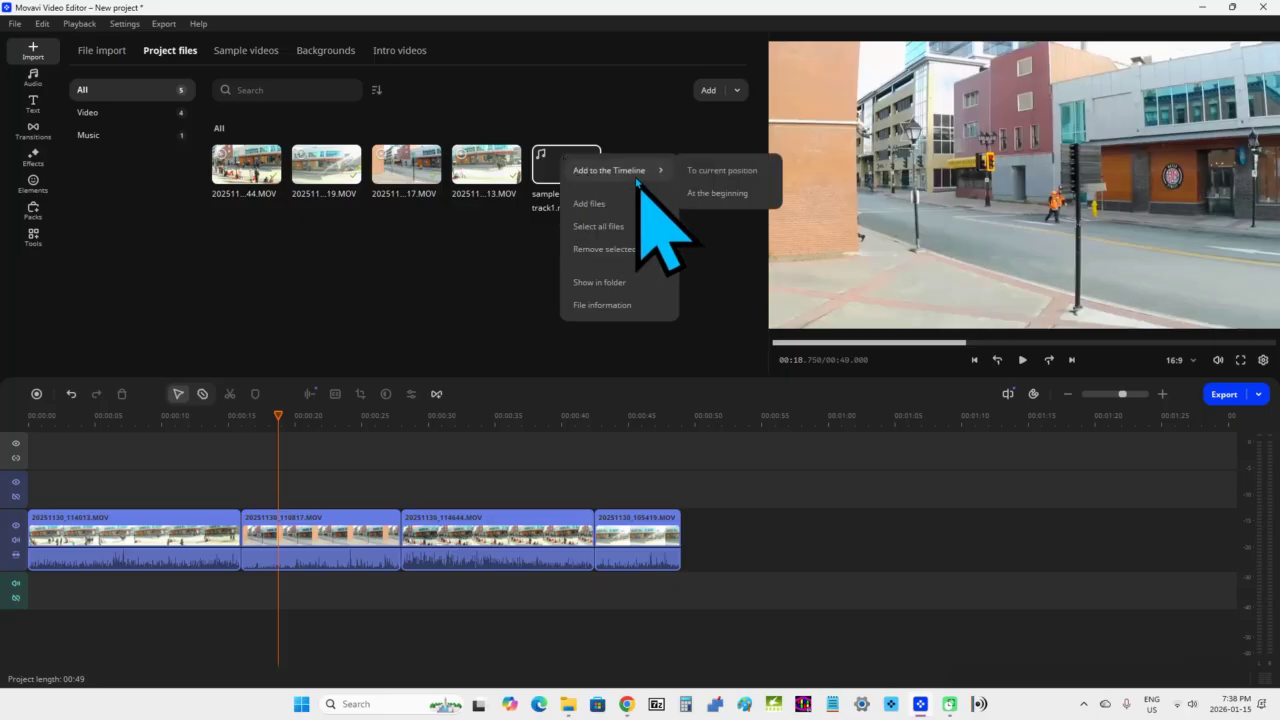
left_click(697, 170)
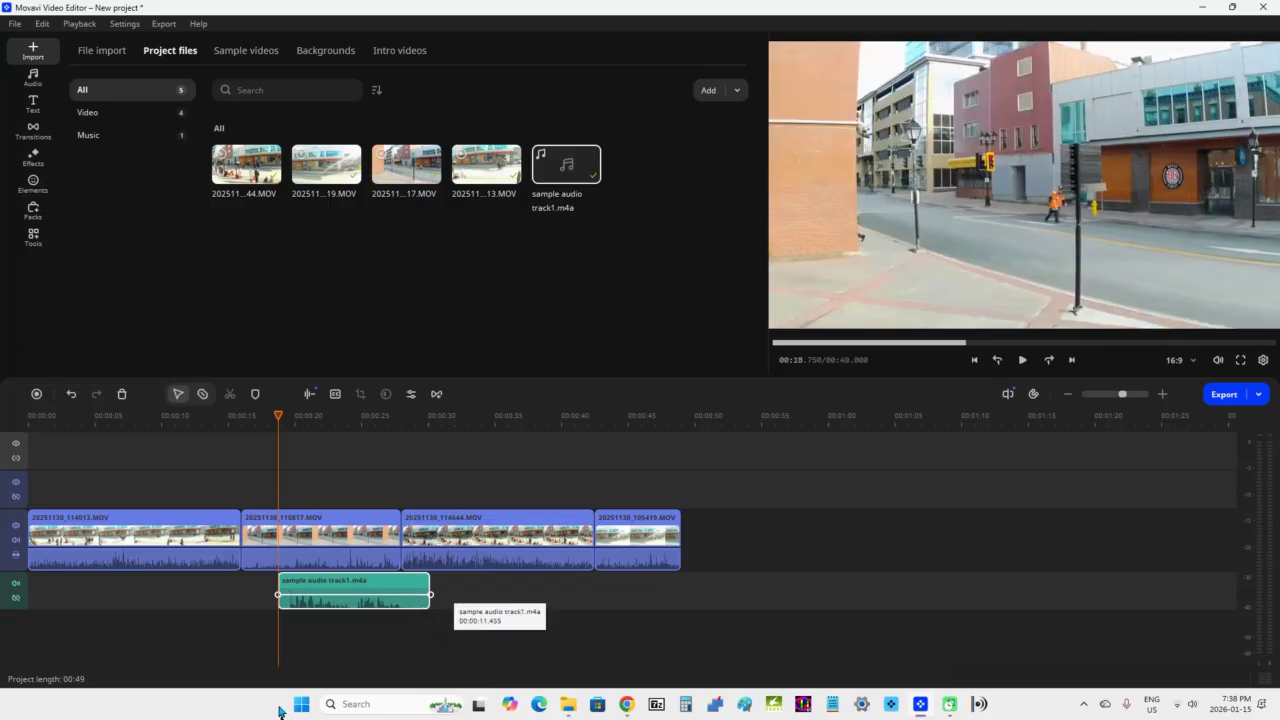
left_click(12, 24)
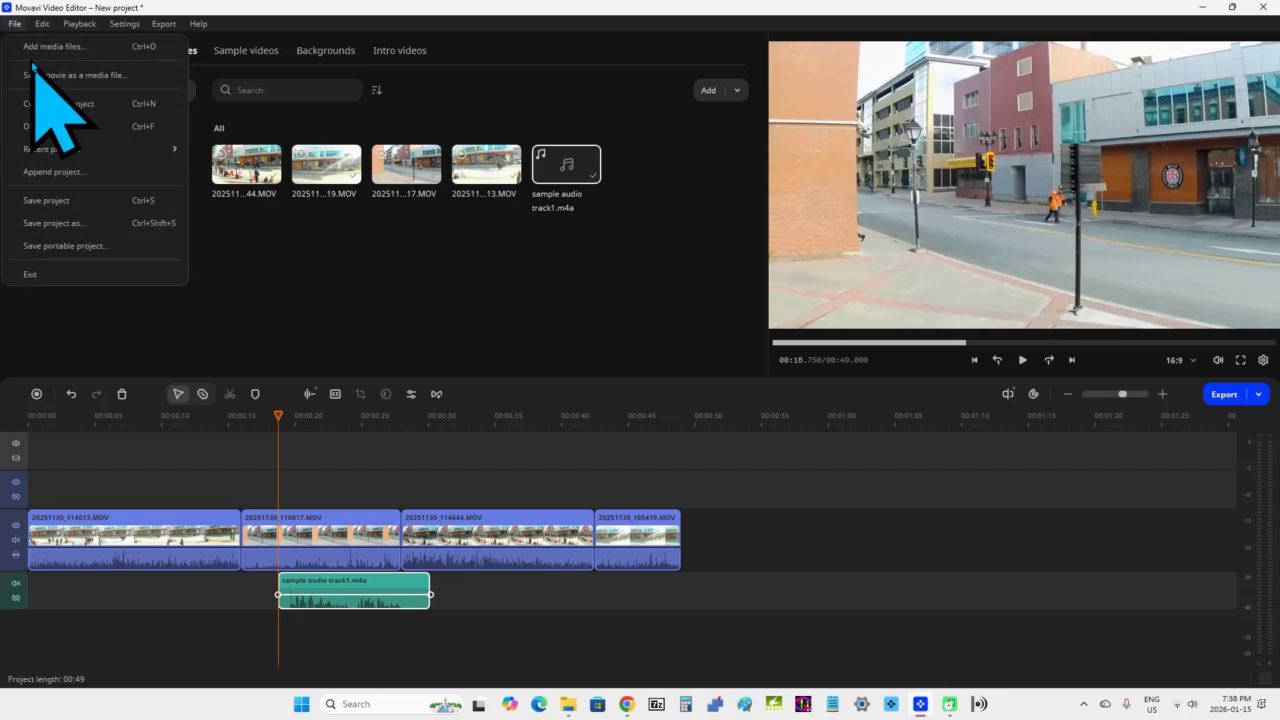
key("Left")
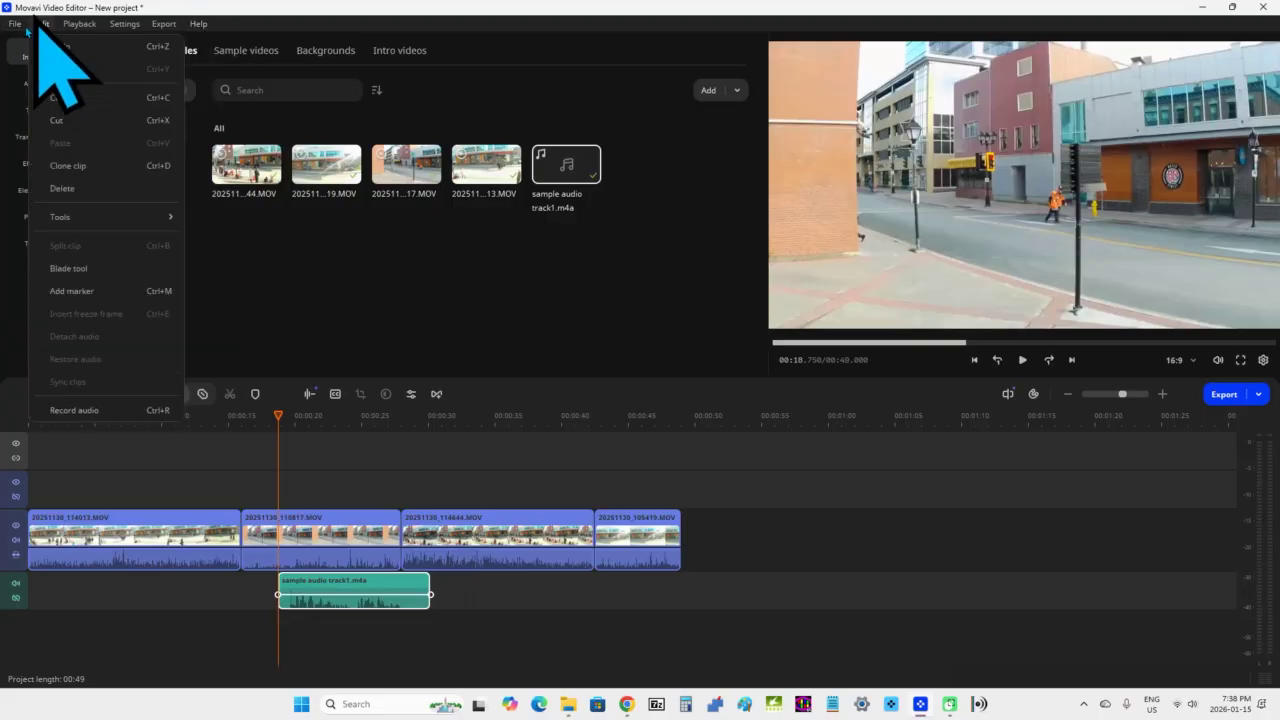
left_click(14, 23)
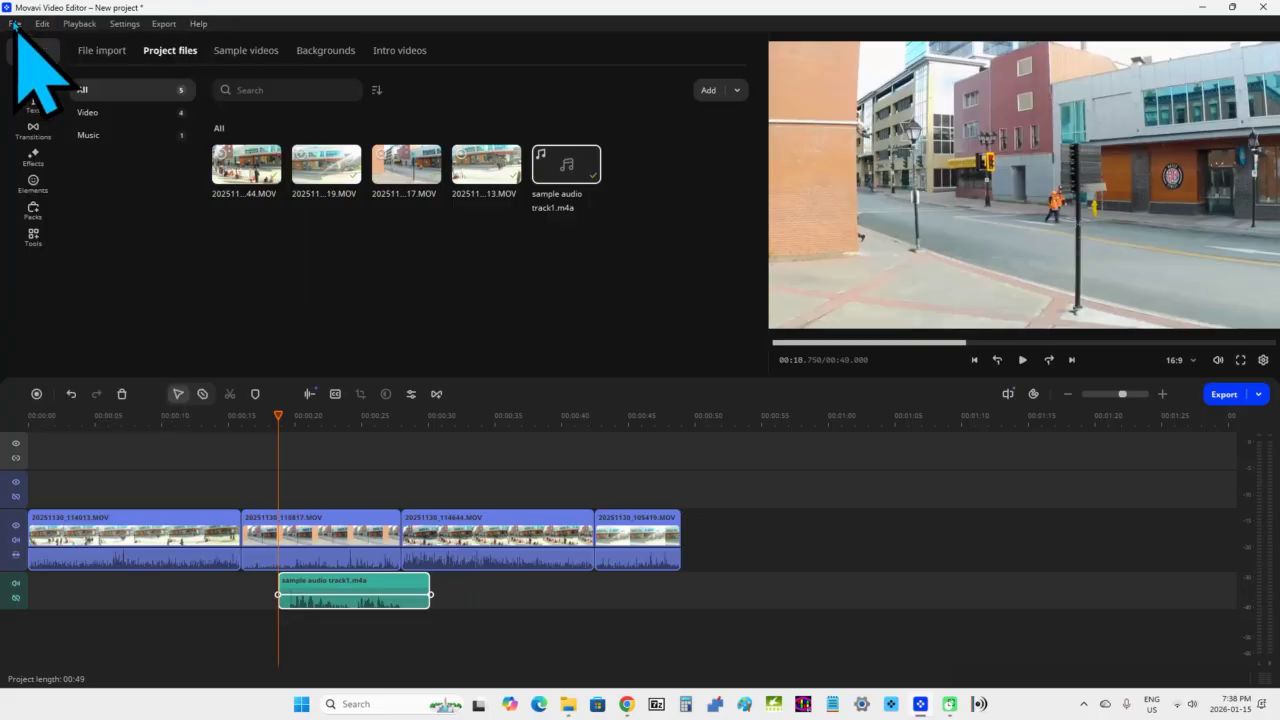
Step: Save the project as "import media" in the Movavi Video Editor 2026 folder inside sample clips on the Desktop
left_click(14, 23)
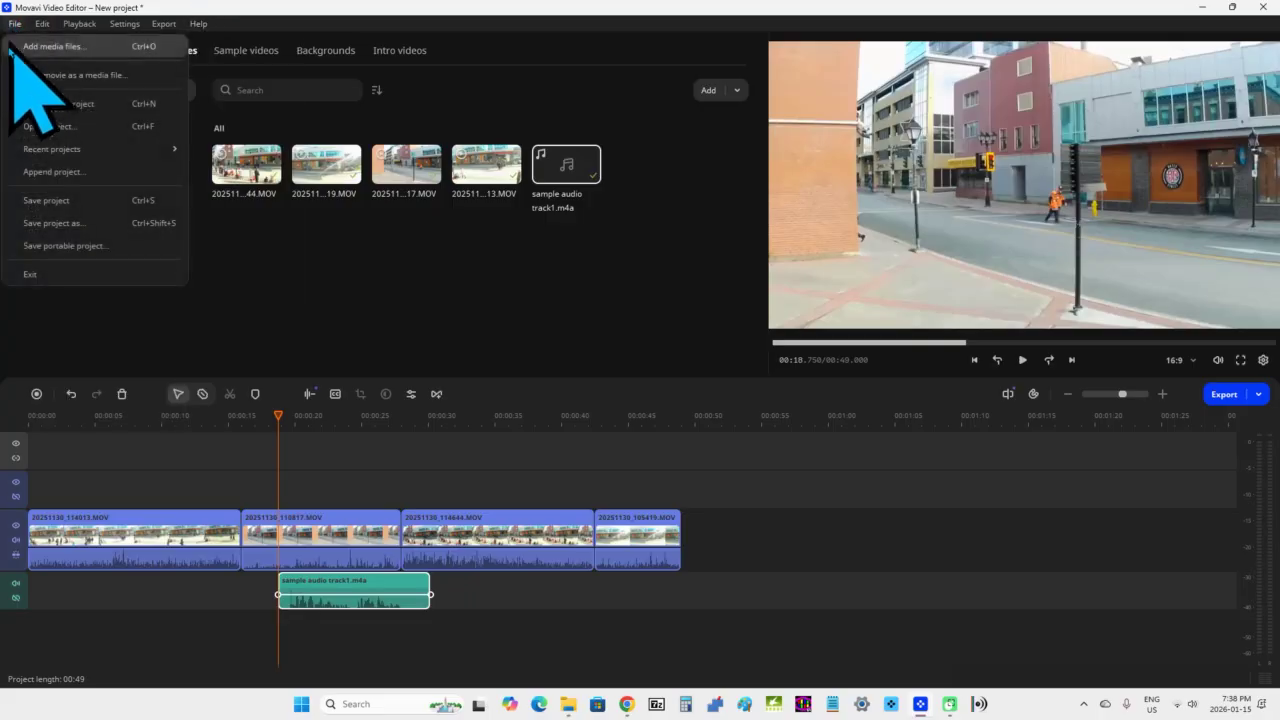
left_click(36, 223)
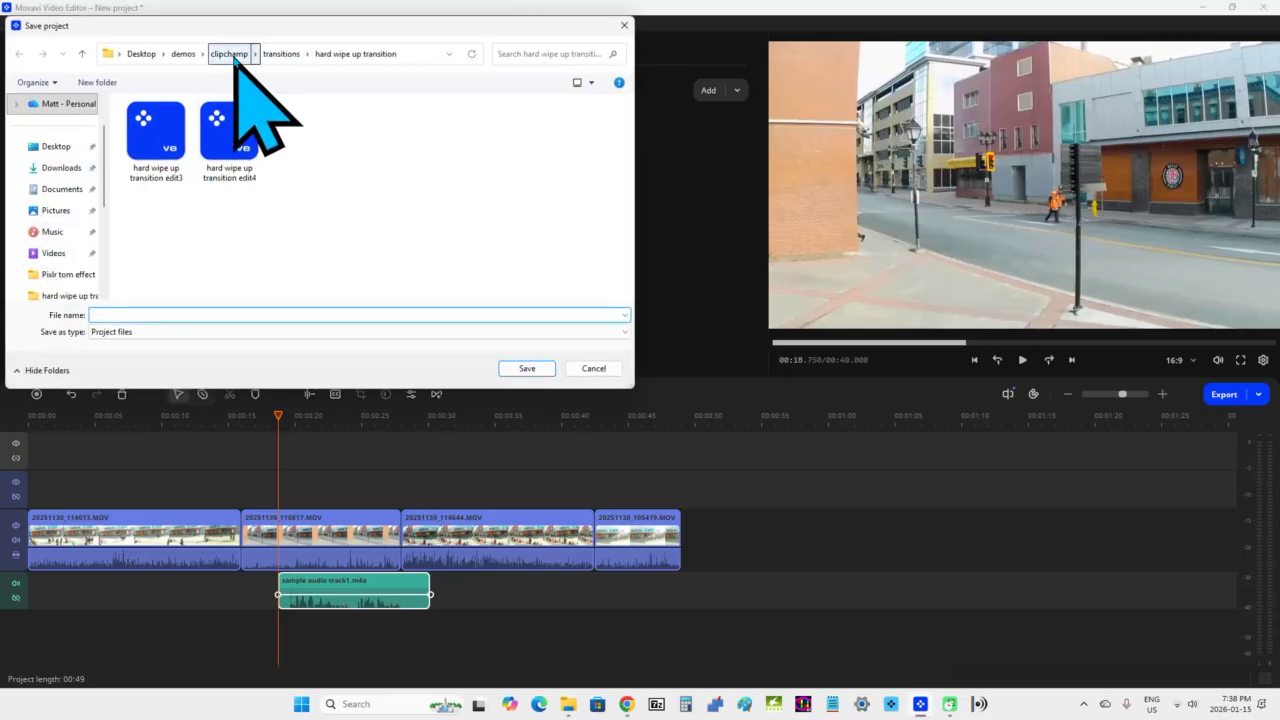
left_click(184, 57)
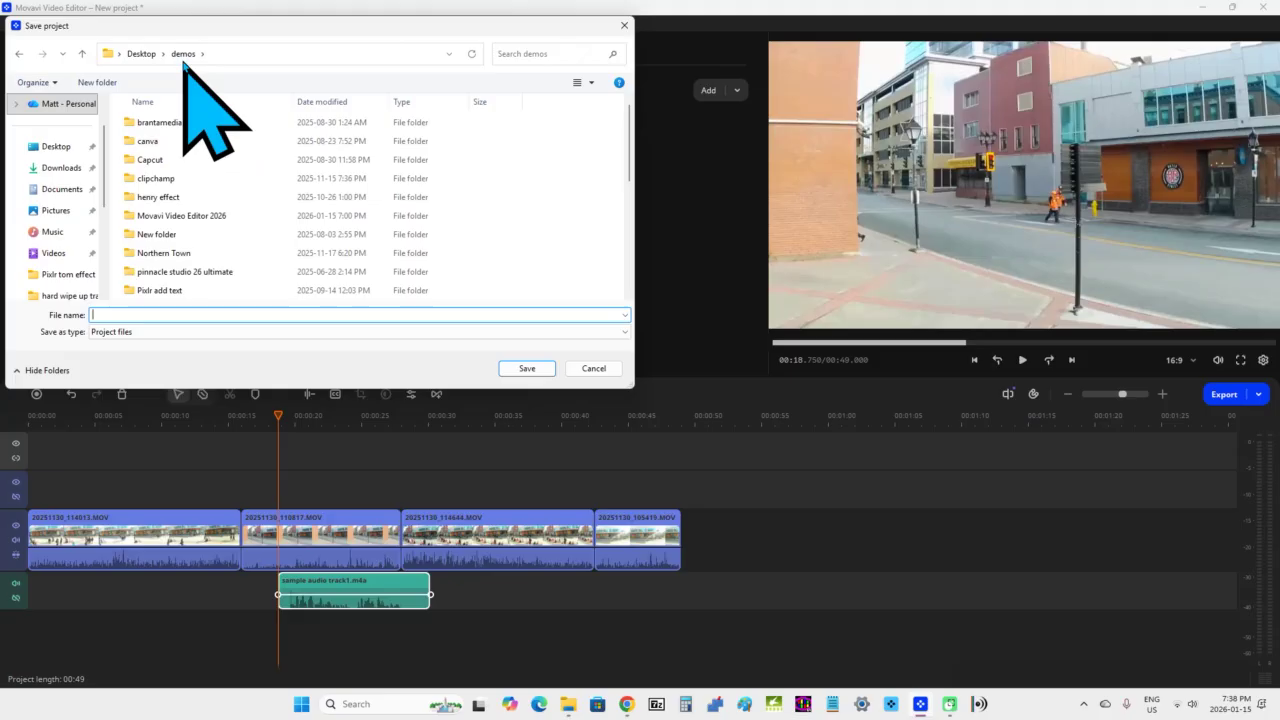
left_click(134, 55)
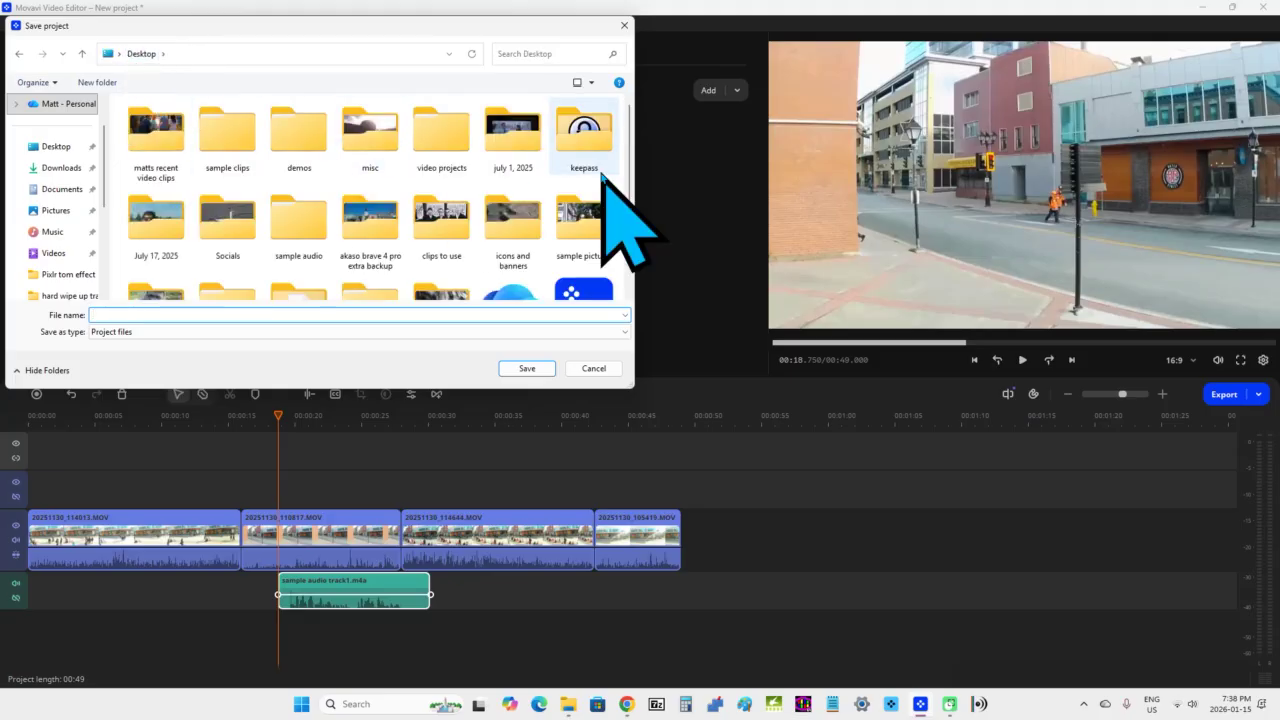
left_click(230, 130)
double_click(232, 130)
double_click(226, 162)
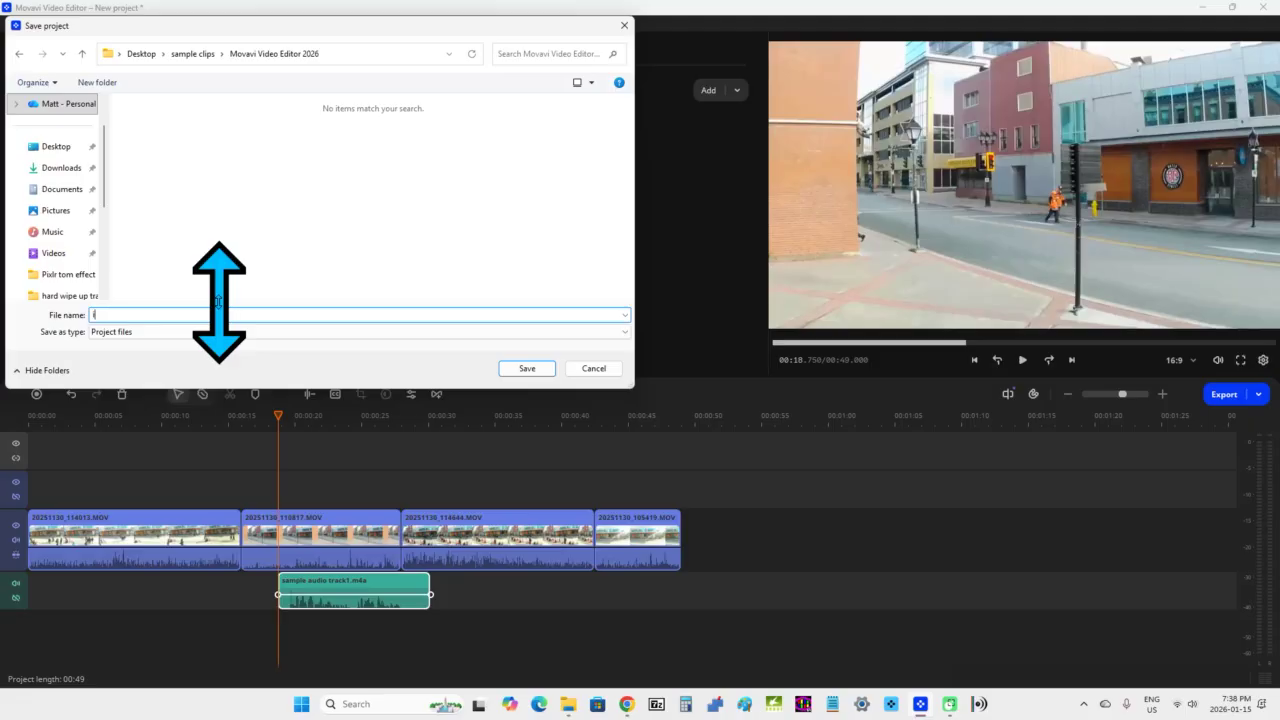
type("mport media")
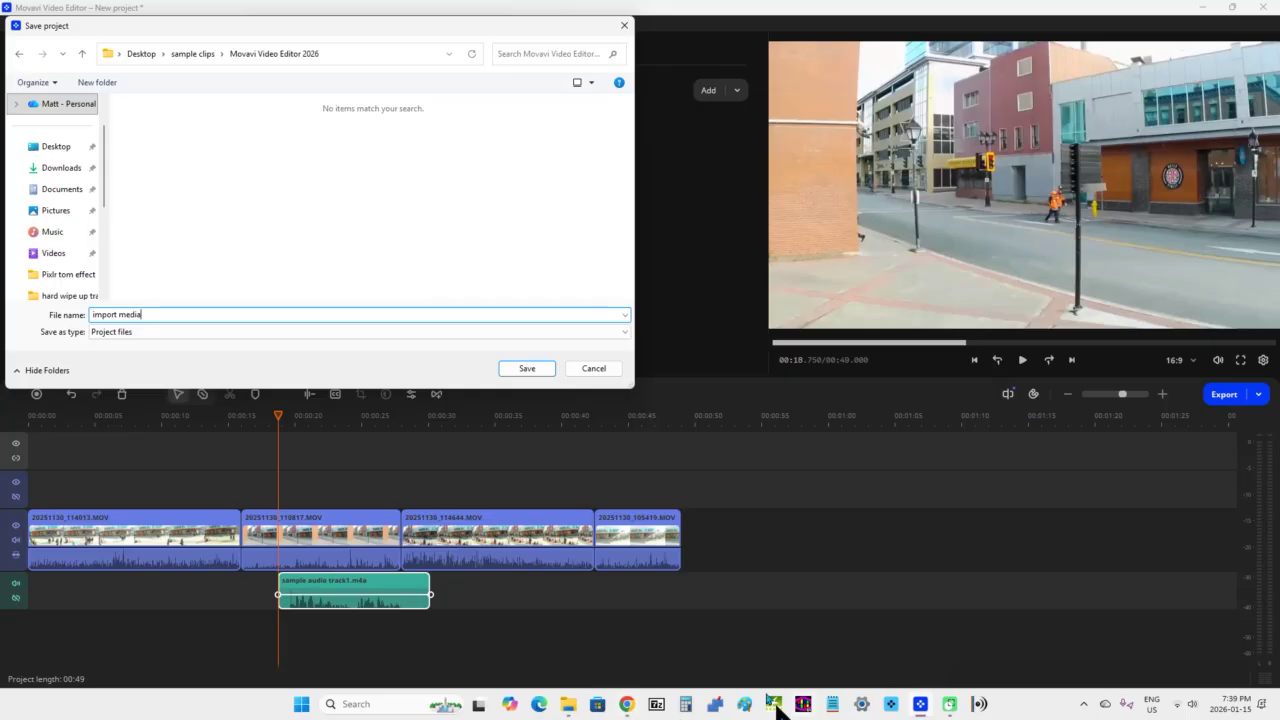
left_click(515, 370)
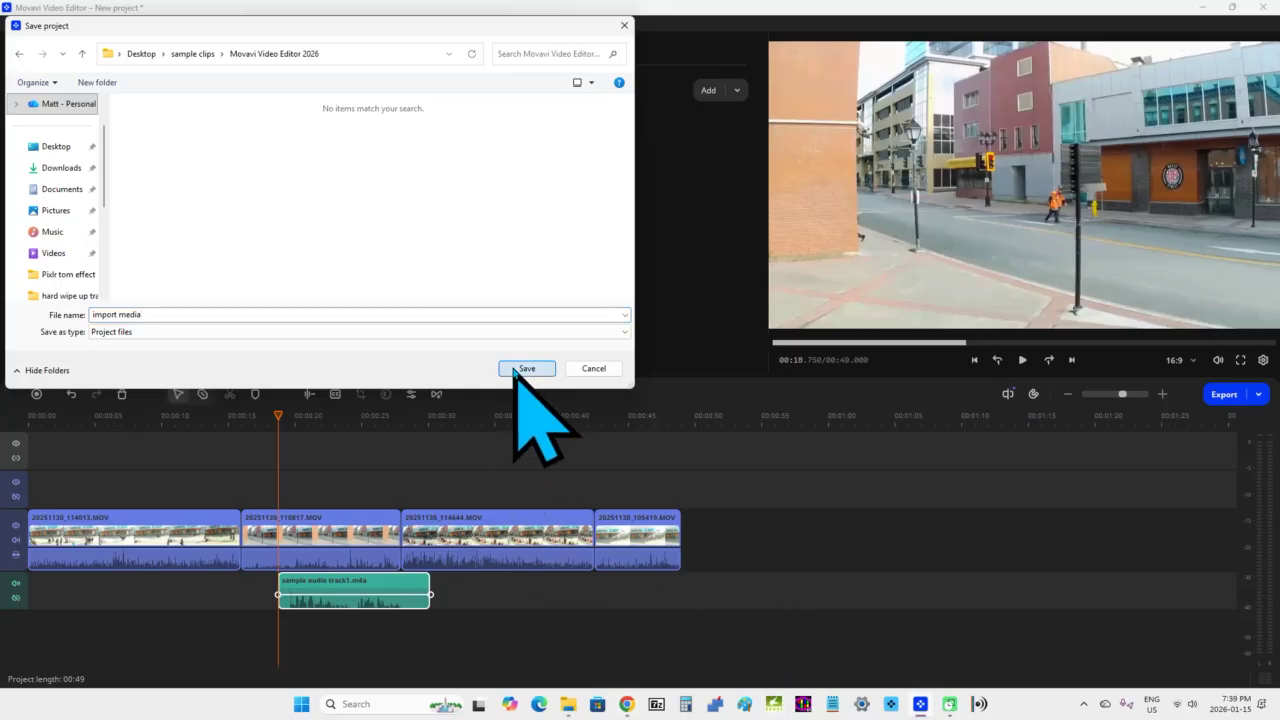